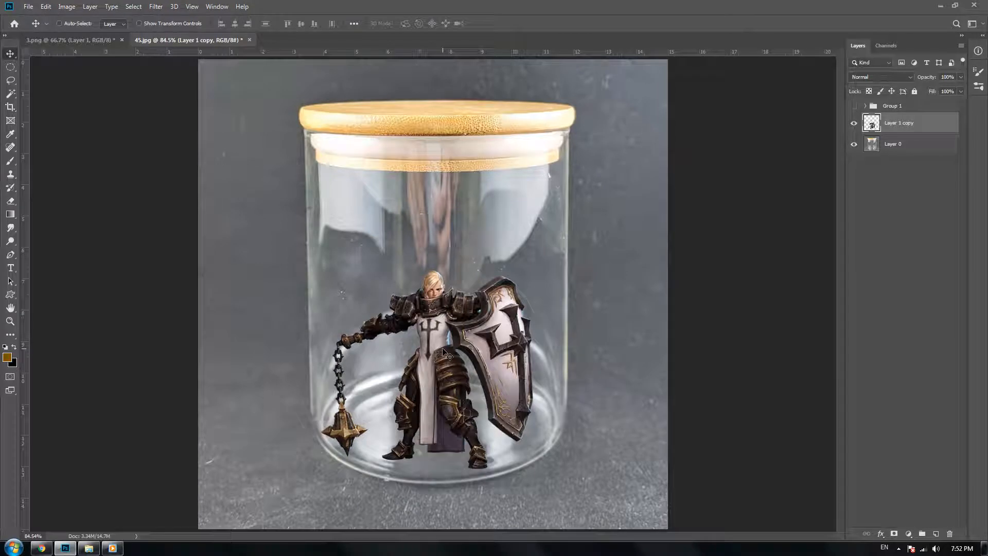
- Move the knight on Layer 1 copy slightly upward inside the jar and keep that layer selected
left_click_drag(441, 333, 446, 313)
left_click(876, 222)
left_click(459, 325)
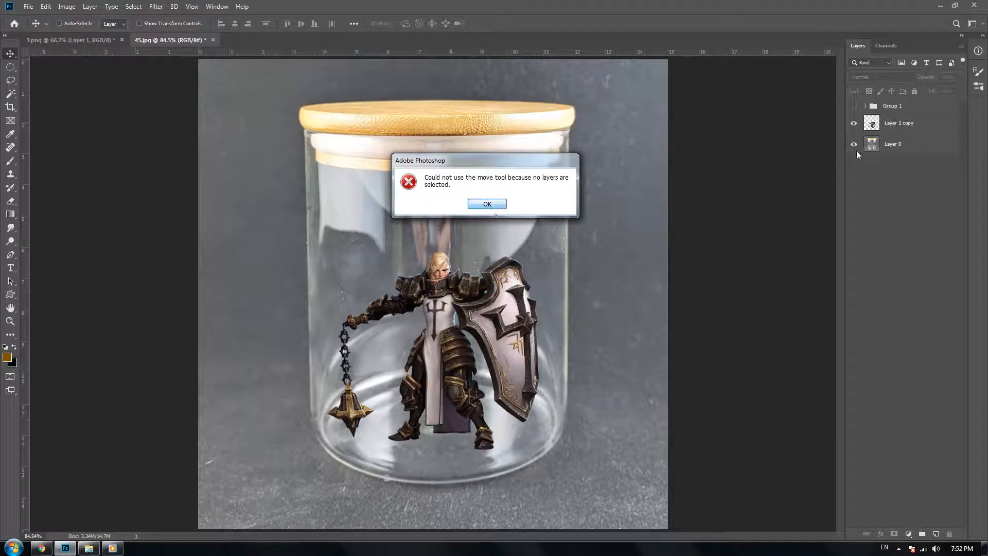
left_click(502, 205)
left_click(906, 131)
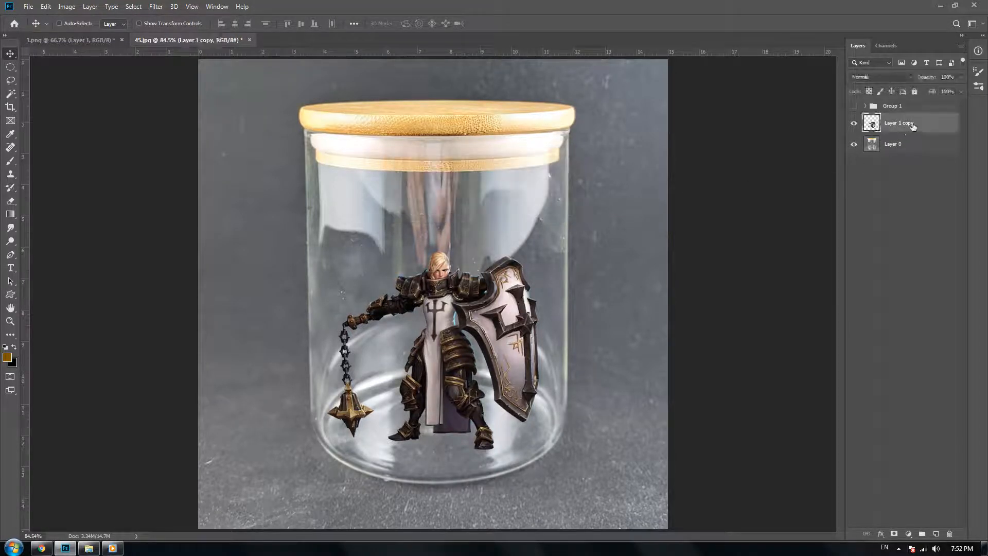
- Try Layer 1 copy at 79% and 21% opacity and restore it to 100%
left_click_drag(930, 76, 926, 76)
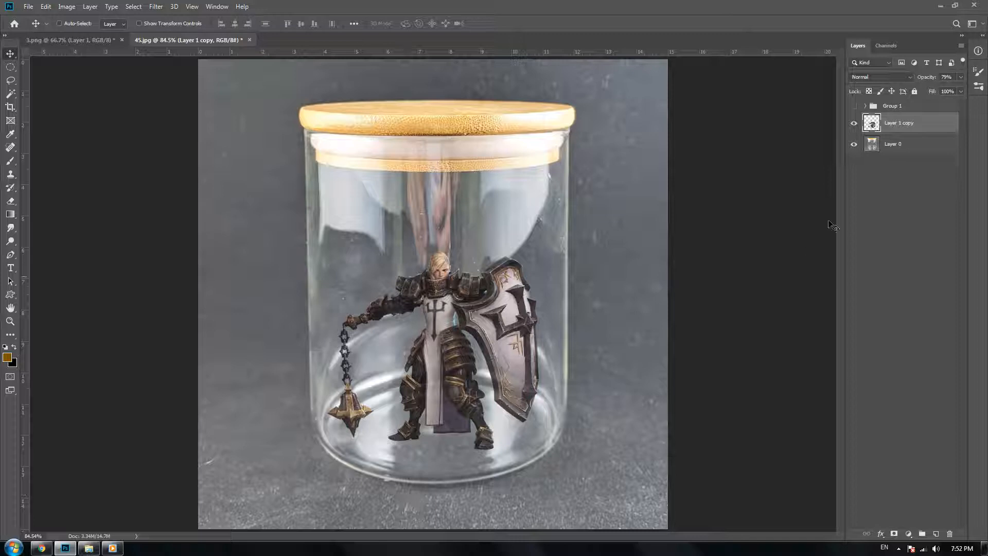
left_click_drag(934, 78, 902, 81)
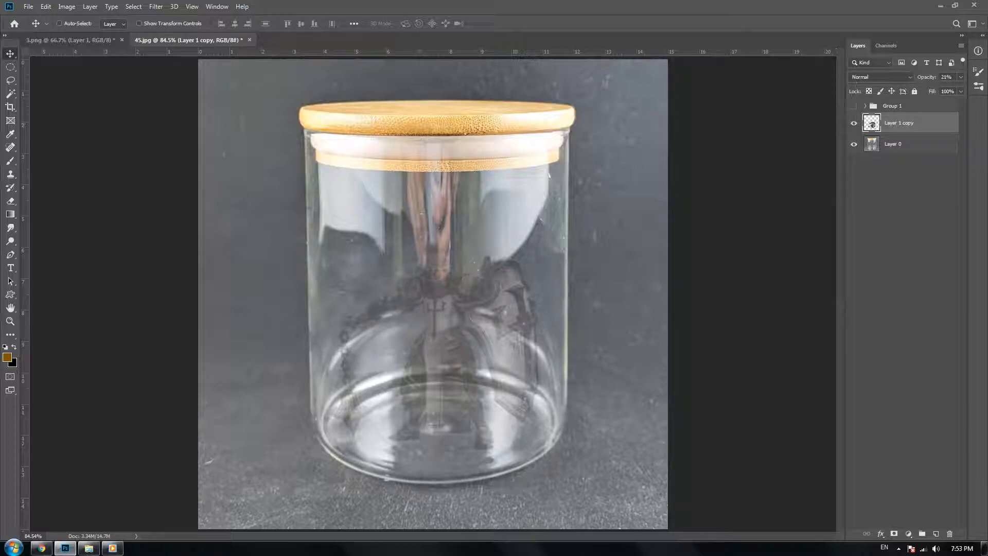
left_click_drag(929, 79, 980, 79)
- Show Group 1 and hide Layer 1 copy to examine the blended knight inside the glass jar
left_click(854, 105)
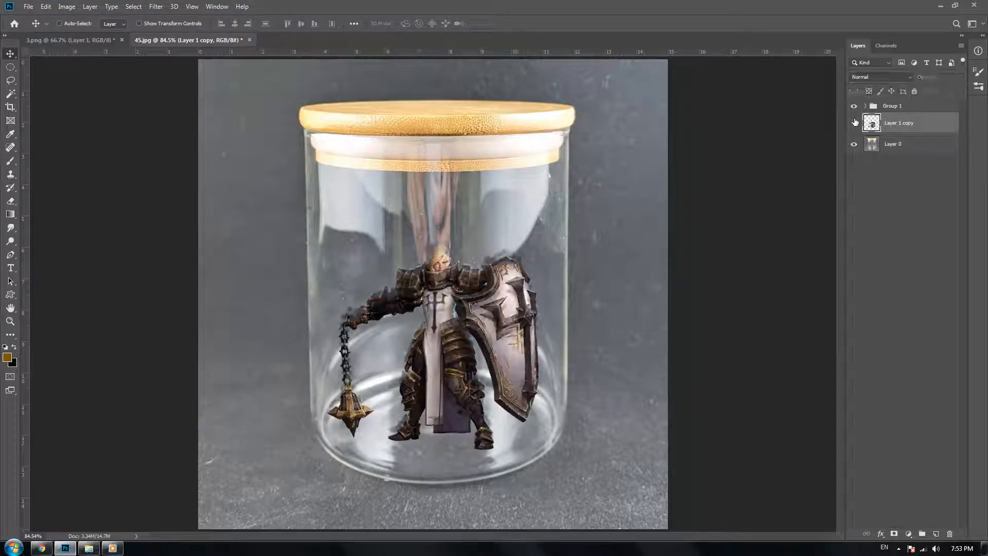
left_click(854, 123)
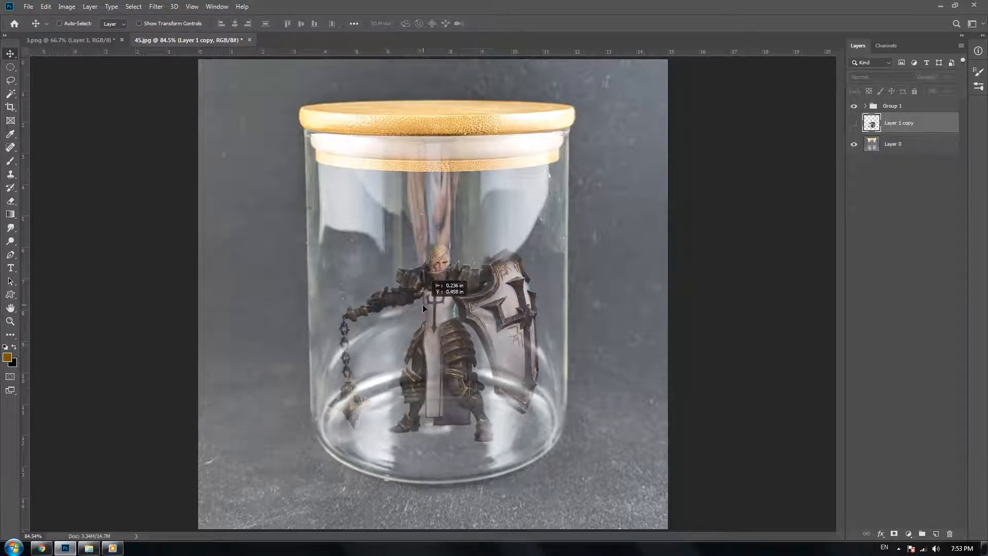
left_click(891, 108)
mouse_move(463, 311)
left_mouse_down()
mouse_move(456, 321)
mouse_move(465, 323)
left_mouse_up()
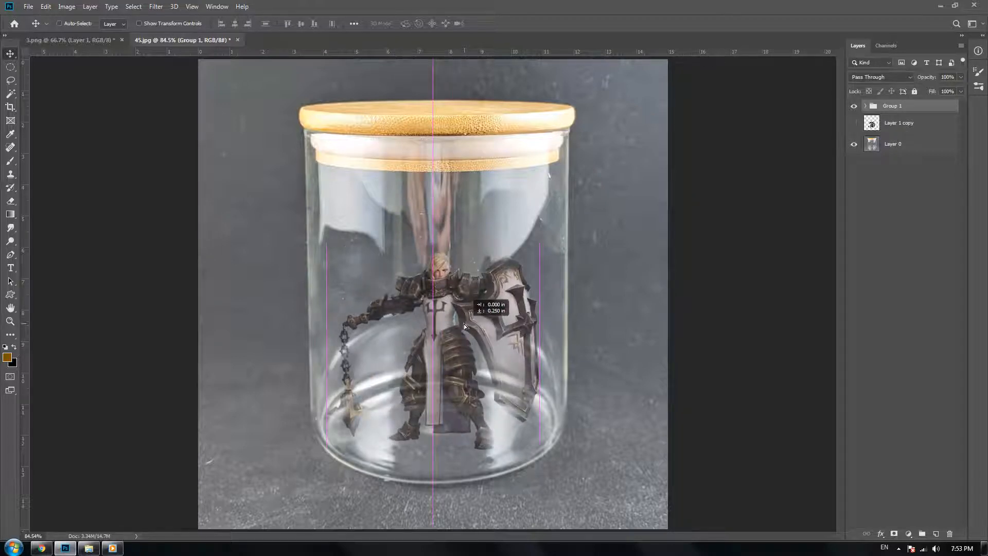
left_click(900, 122)
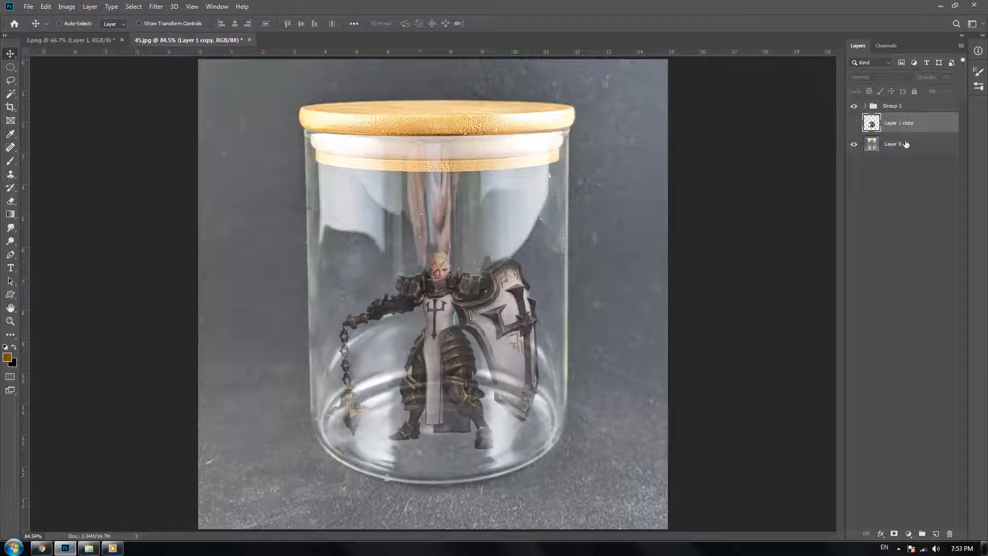
- Delete Group 1, show Layer 1 copy again and shift its knight slightly to the right in the jar
left_click(893, 111)
key("Delete")
left_click(855, 112)
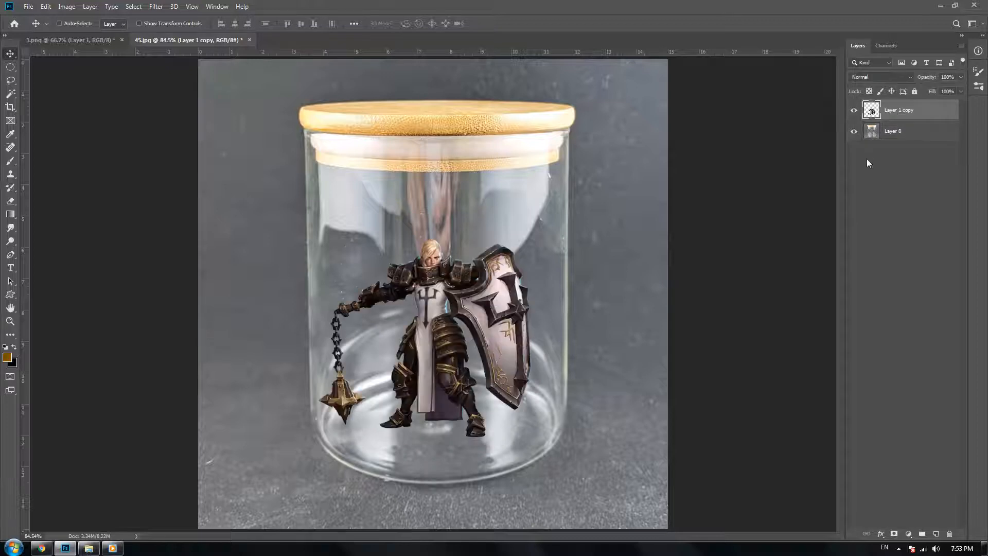
left_click_drag(459, 335, 462, 340)
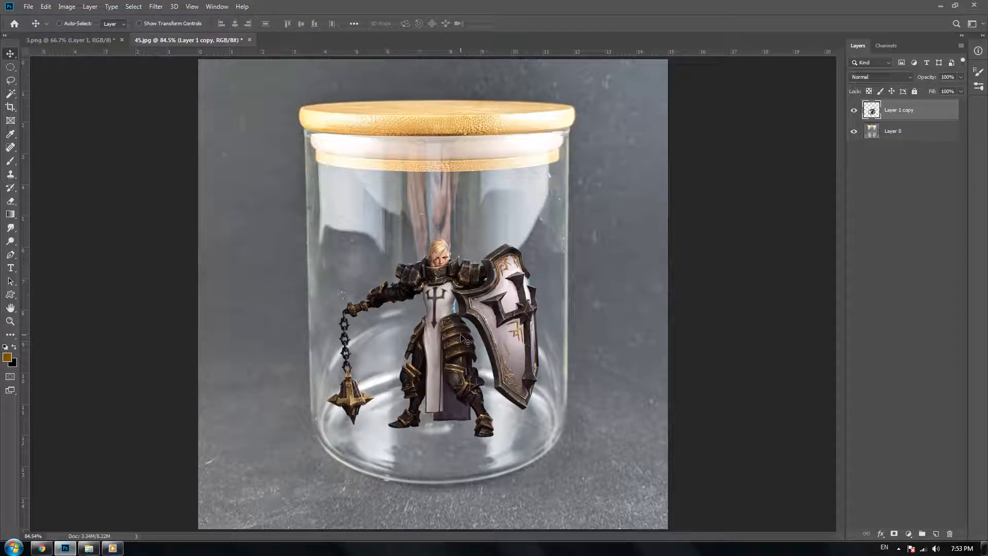
- Add a layer mask to Layer 1 copy, and hide that layer to work on Layer 0
left_click(872, 208)
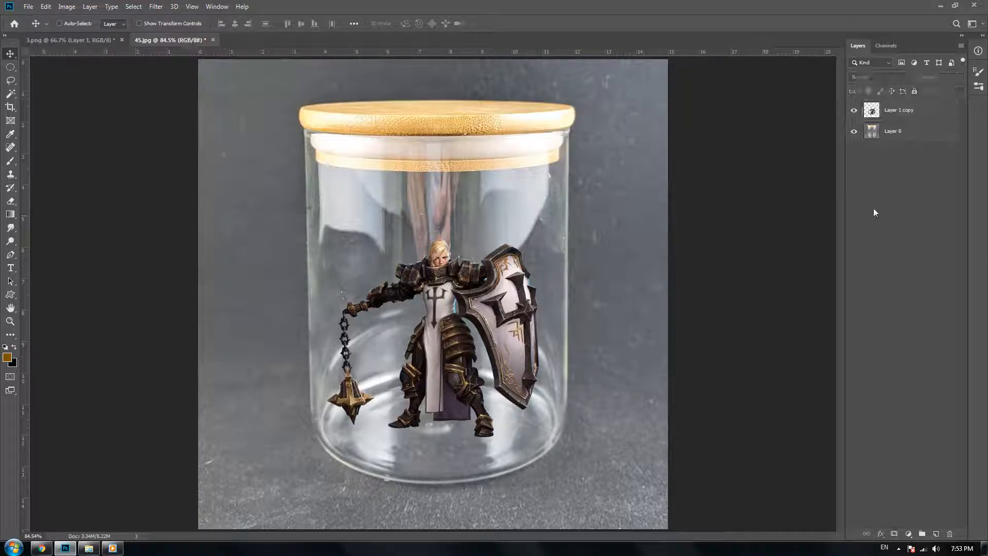
left_click(937, 116)
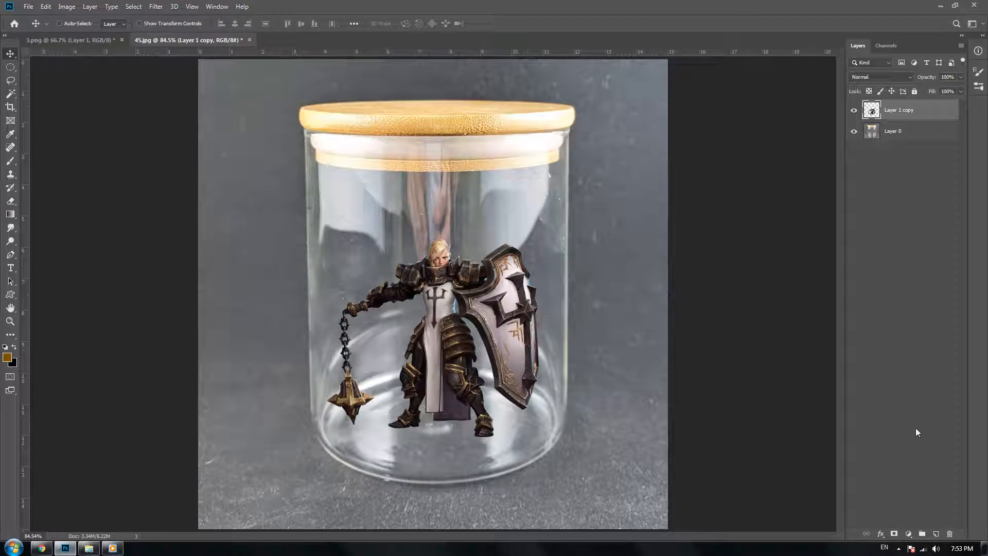
left_click(895, 533)
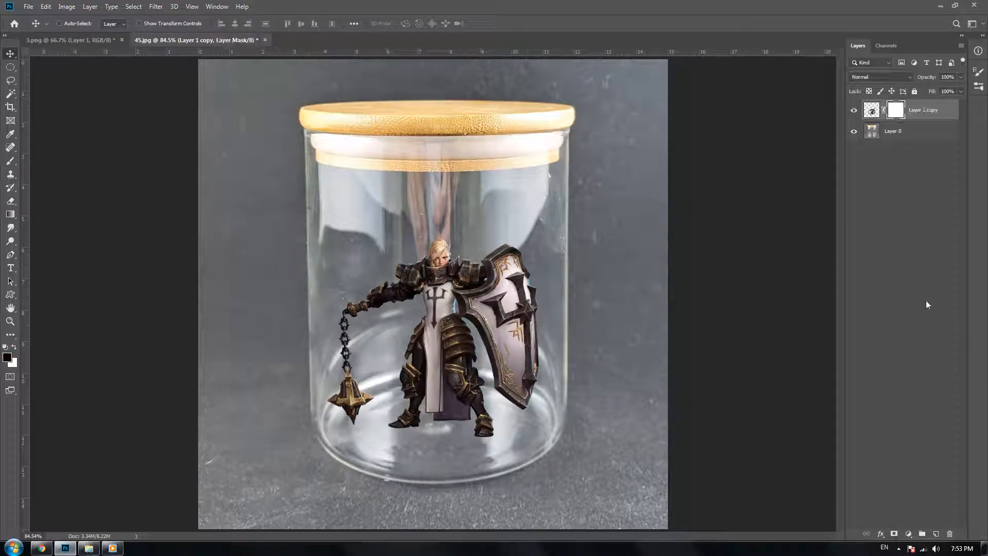
left_click(927, 305)
left_click(854, 110)
left_click(899, 138)
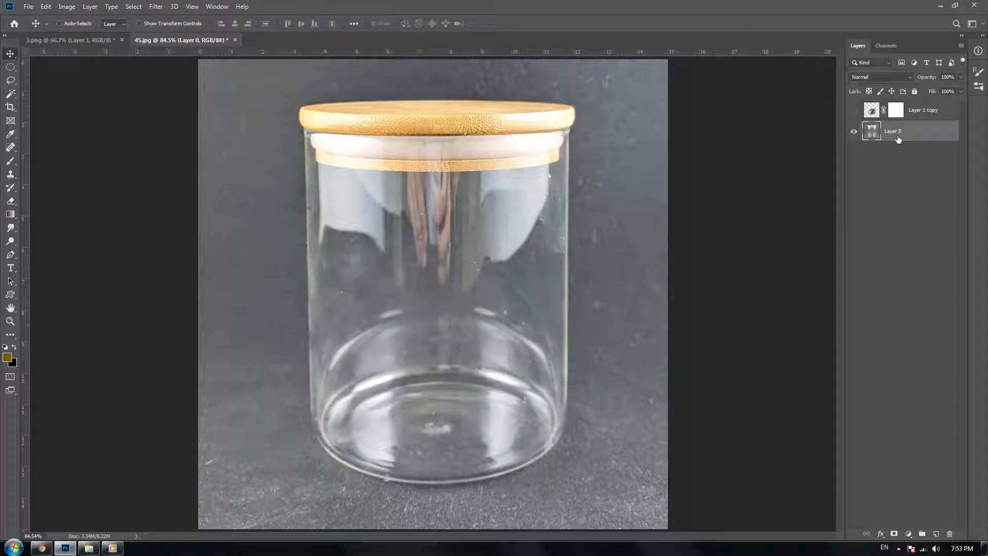
- Close Channels, Layers and the remaining collapsed panels to clear the side of the workspace
left_click(893, 47)
right_click(893, 48)
left_click(901, 51)
right_click(867, 48)
left_click(877, 54)
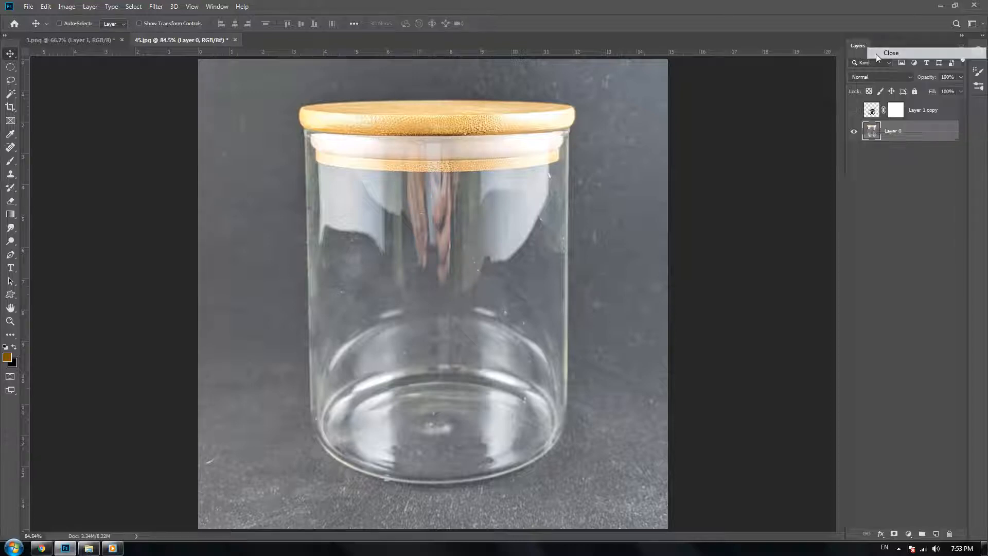
right_click(980, 51)
left_click(980, 55)
right_click(979, 55)
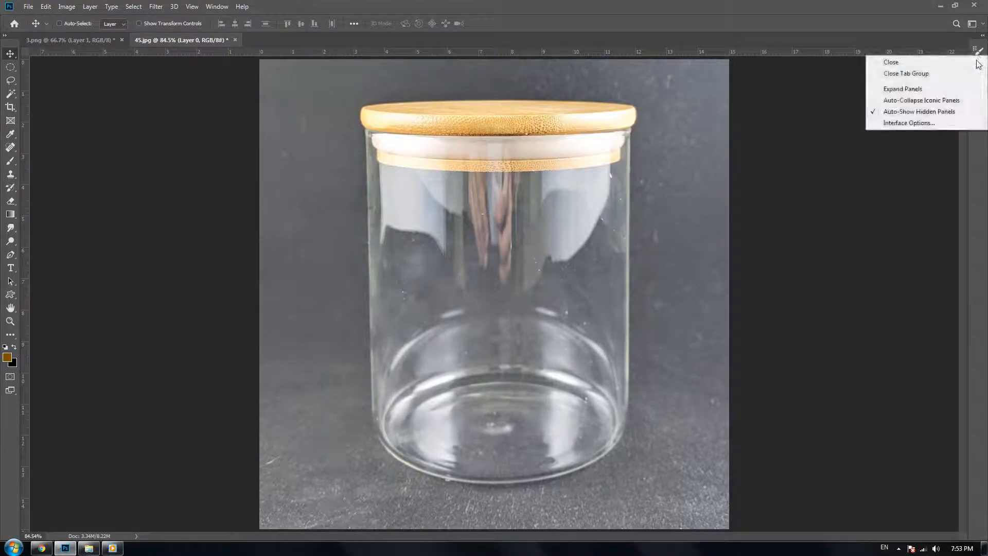
left_click(979, 62)
right_click(978, 47)
left_click(978, 59)
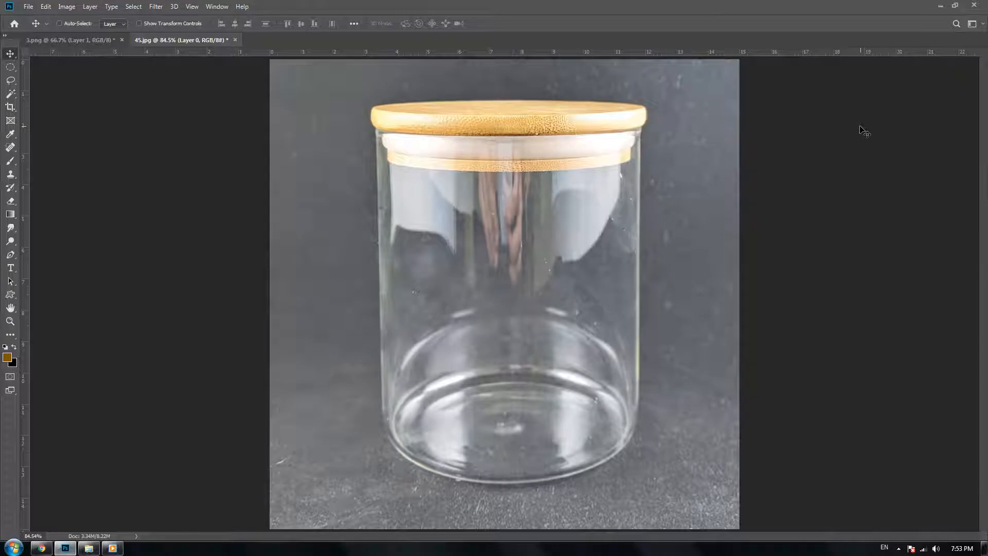
- Bring the Layers and Channels panels back into the workspace
left_click(211, 7)
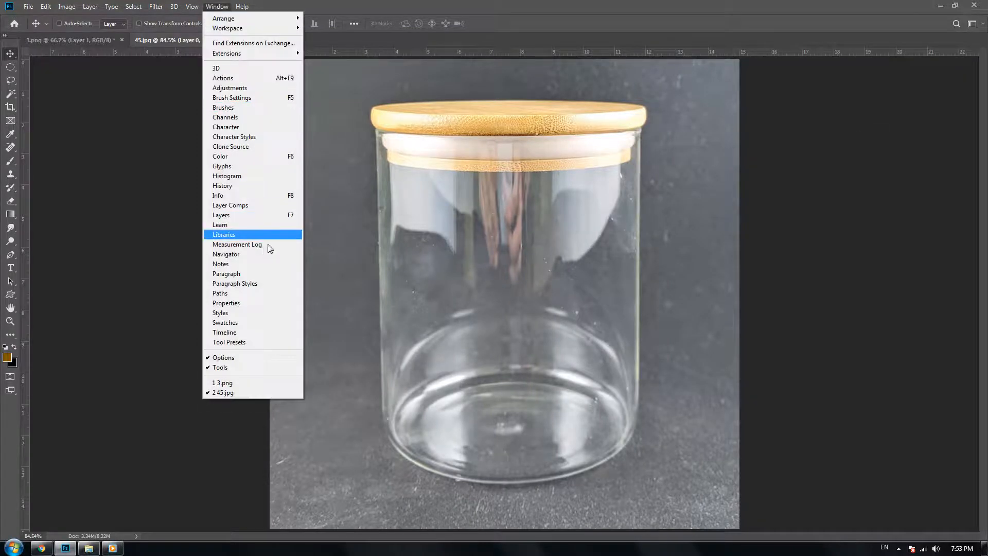
left_click(274, 218)
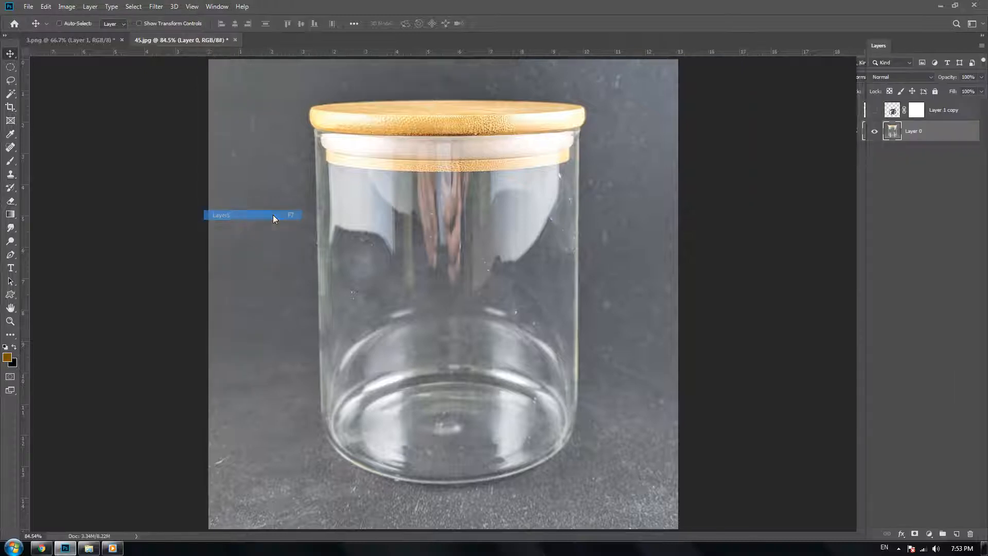
left_click(214, 10)
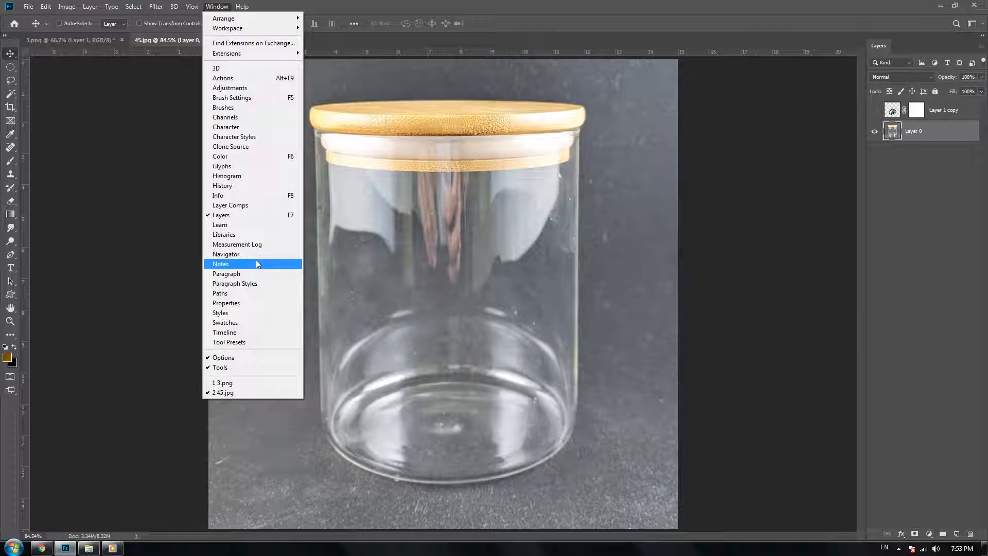
left_click(278, 123)
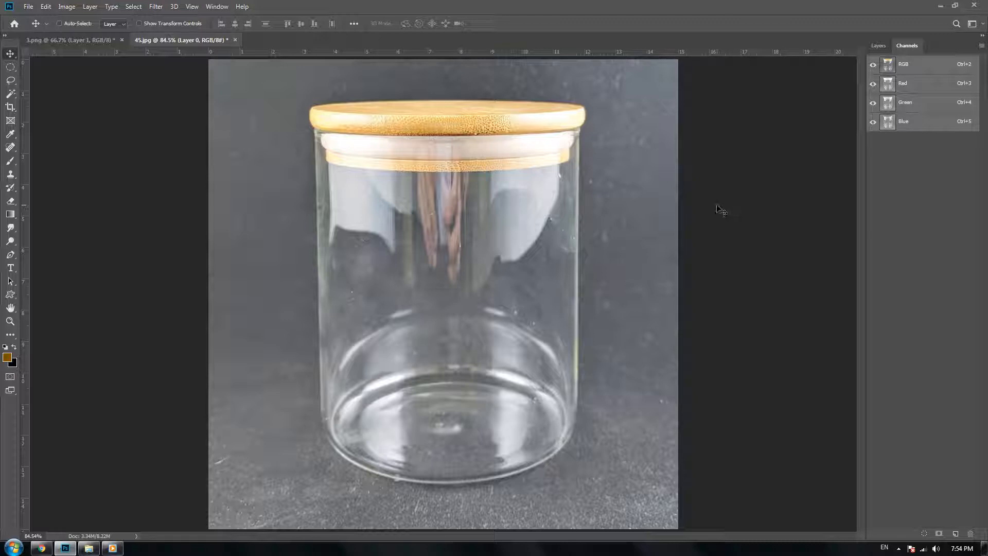
- Check which color mode the jar image uses
left_click(65, 7)
mouse_move(97, 18)
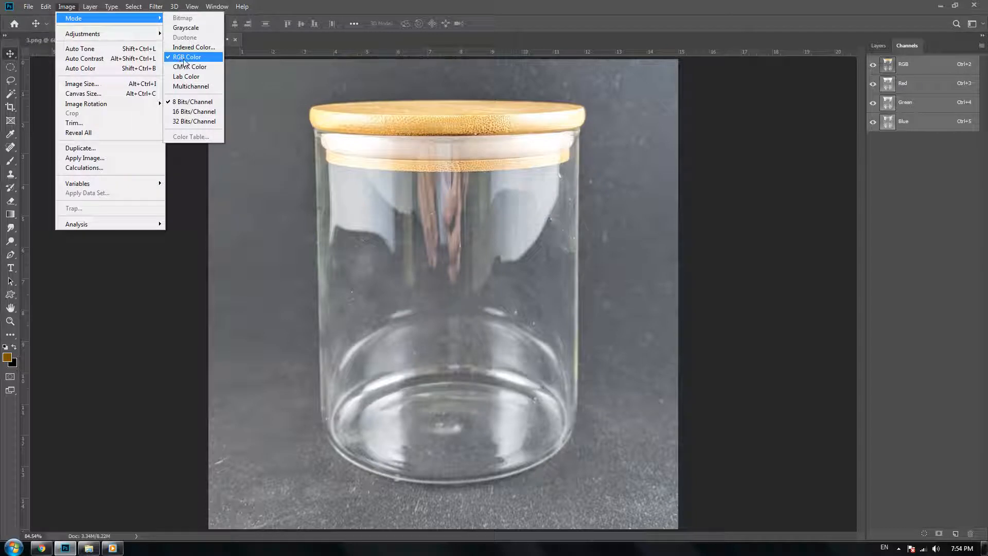
left_click(191, 157)
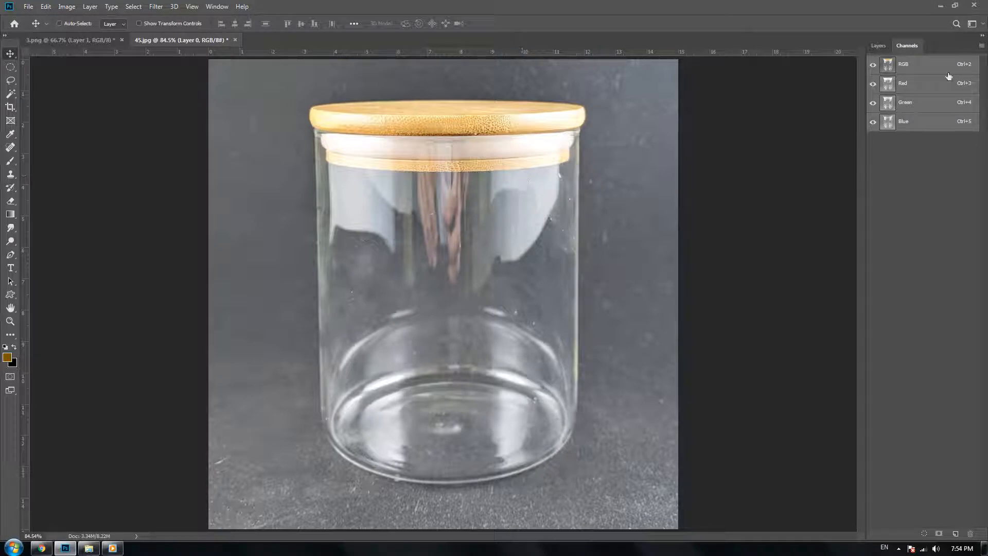
- Switch the Red, Green and Blue channels off and on to compare them, restoring full RGB visibility
left_click(874, 83)
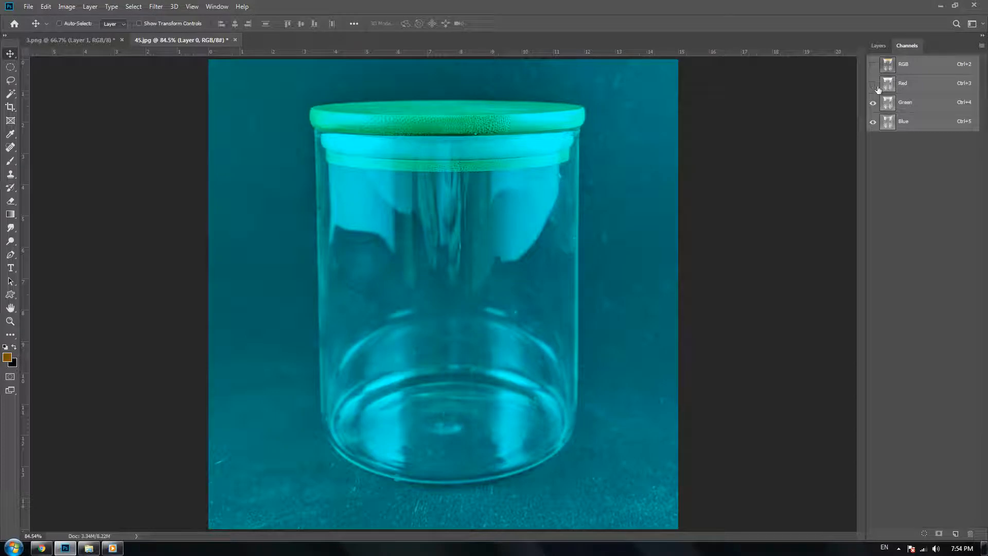
left_click(873, 103)
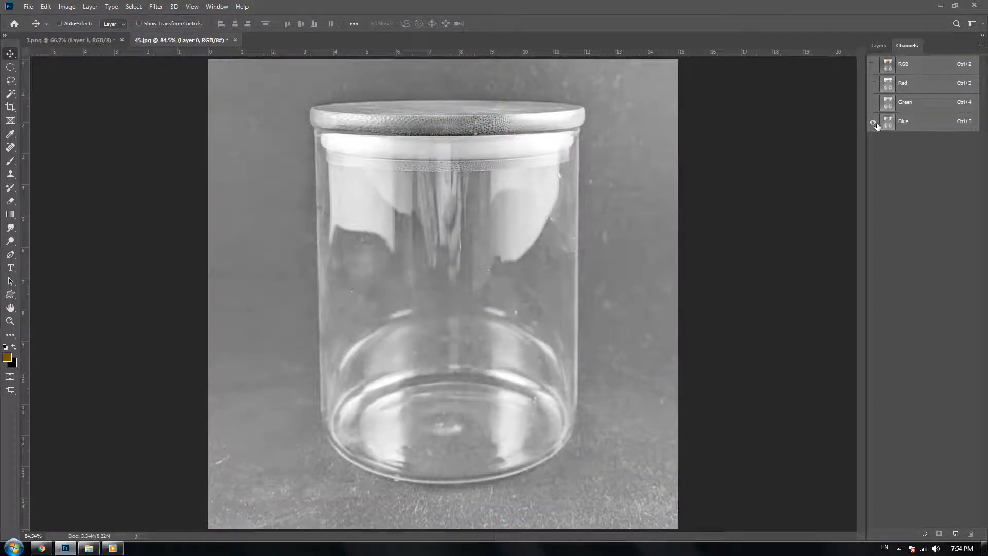
left_click(874, 110)
left_click(874, 125)
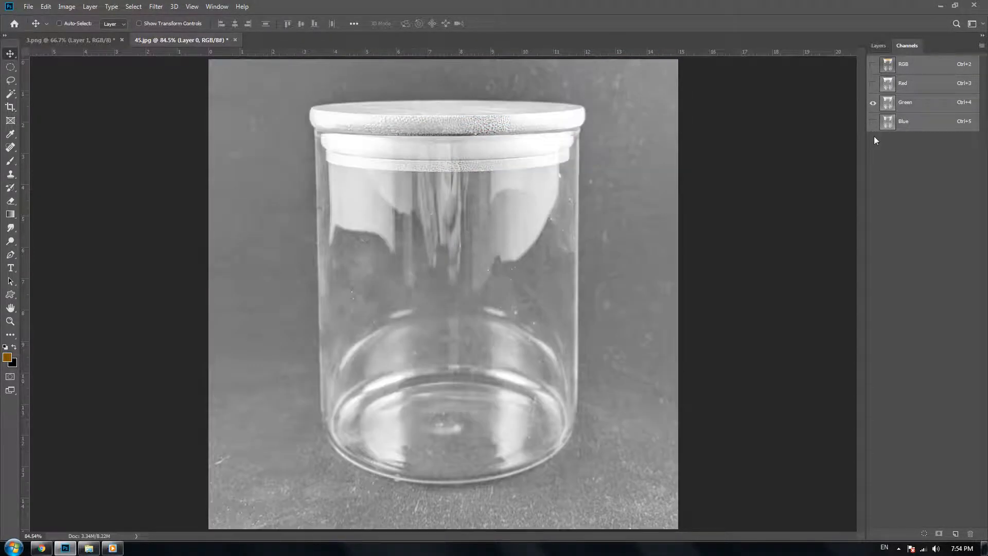
left_click(874, 84)
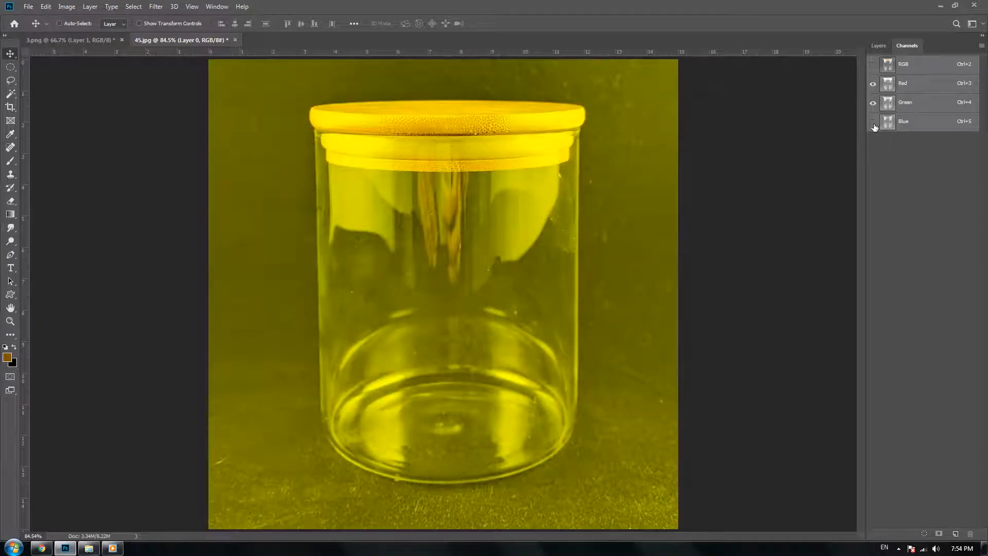
left_click(873, 124)
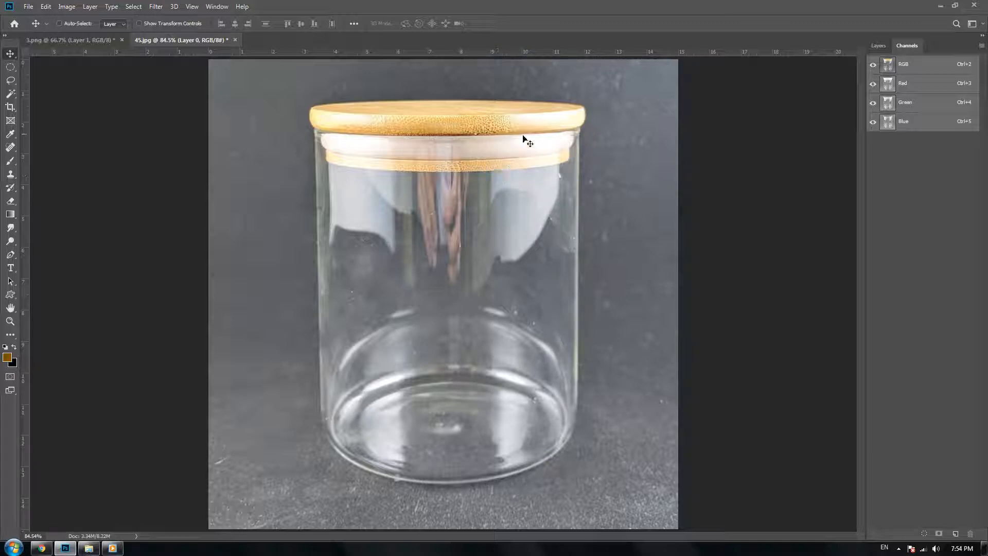
- Show Layer 1 copy briefly to view the knight over the jar, and hide it again
left_click(882, 46)
left_click(874, 112)
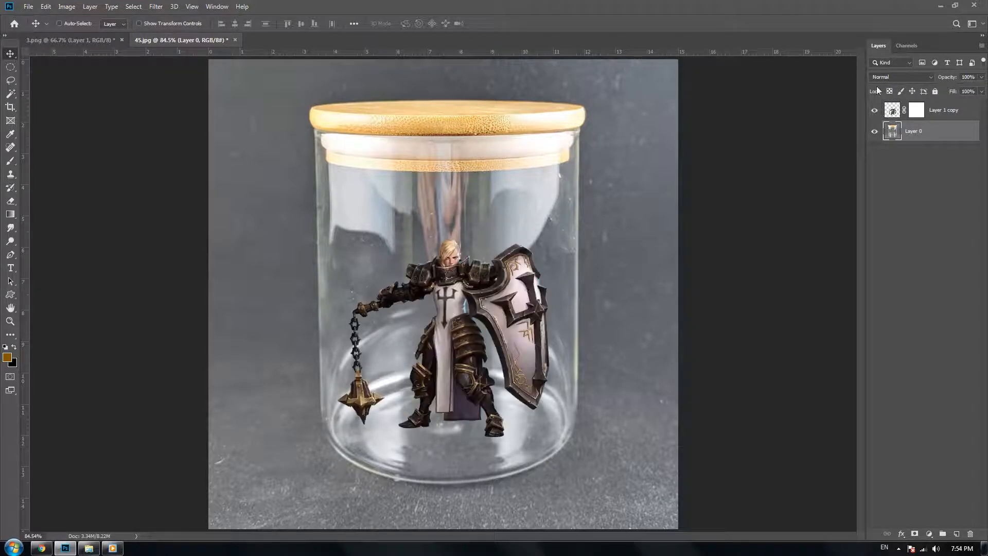
left_click(874, 111)
- Load the composite RGB channel of the jar image as a selection
left_click(898, 47)
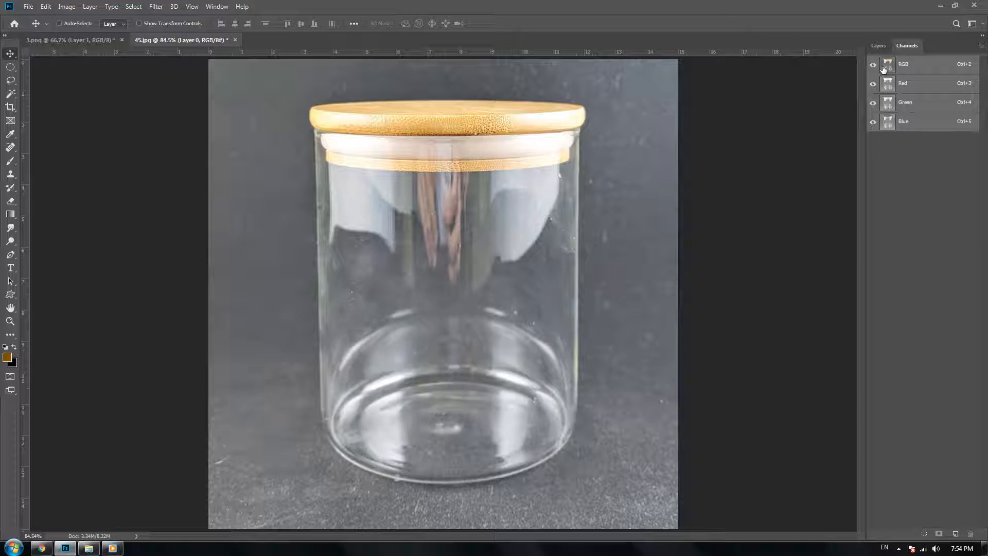
key("ctrl")
left_click(889, 67, "ctrl")
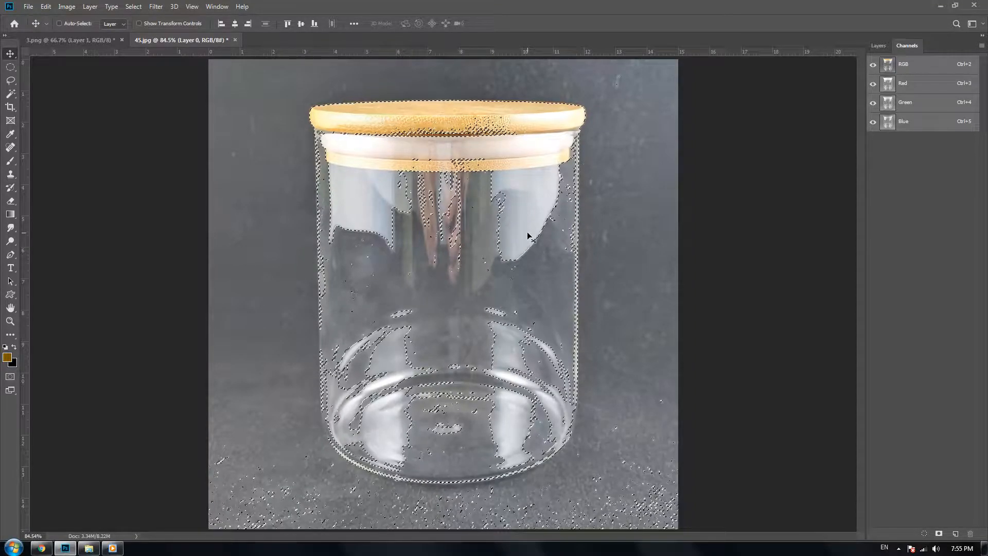
- Show Layer 1 copy and fill the selected areas of its layer mask with black
left_click(878, 45)
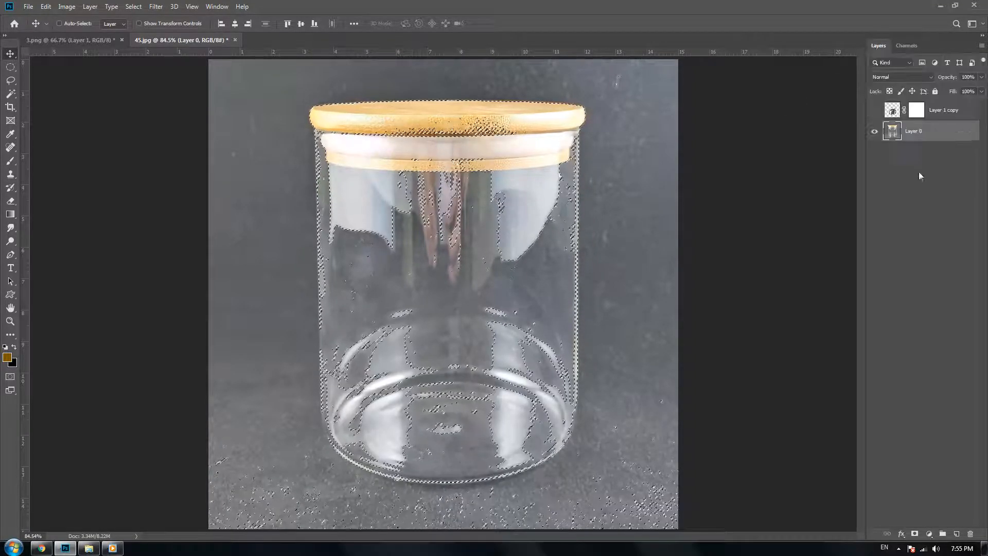
left_click(950, 114)
left_click(874, 110)
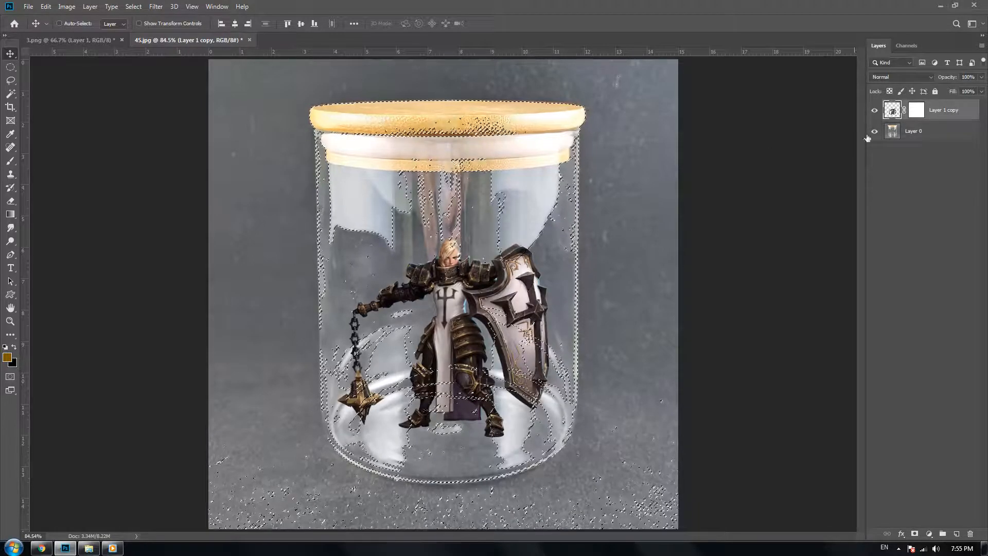
left_click(917, 110)
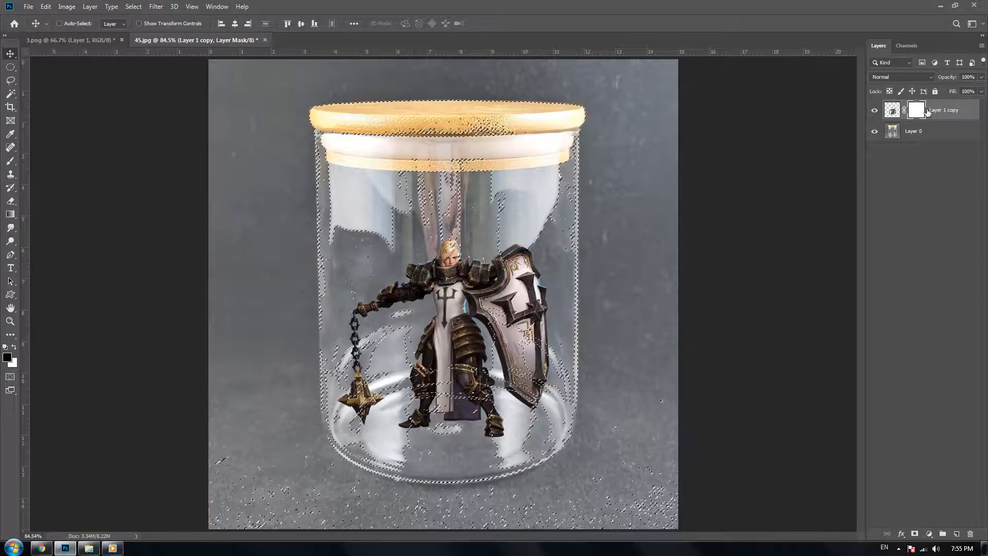
key("alt+BackSpace")
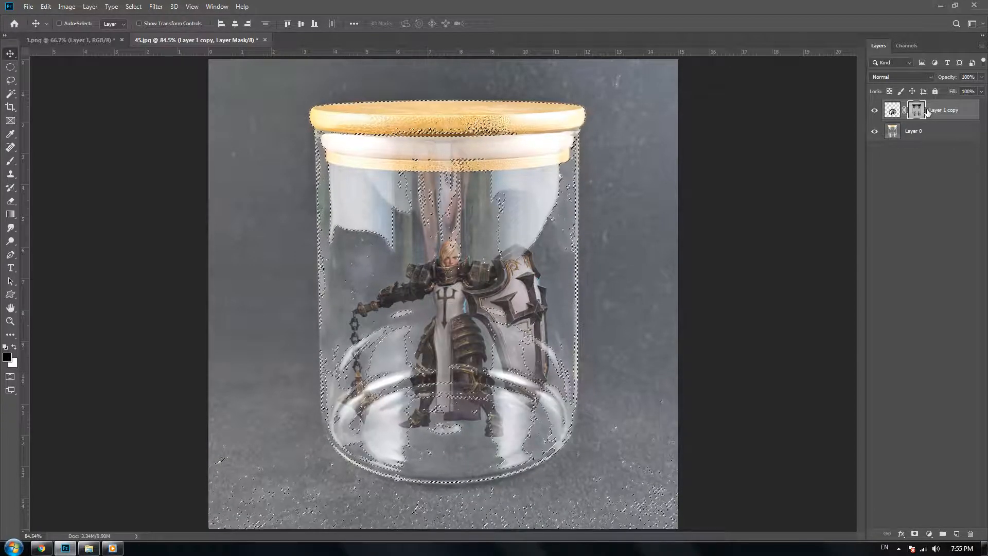
- Undo the layer mask fill, refill the selected mask areas with the black foreground colour, and undo that fill too
key("ctrl+z")
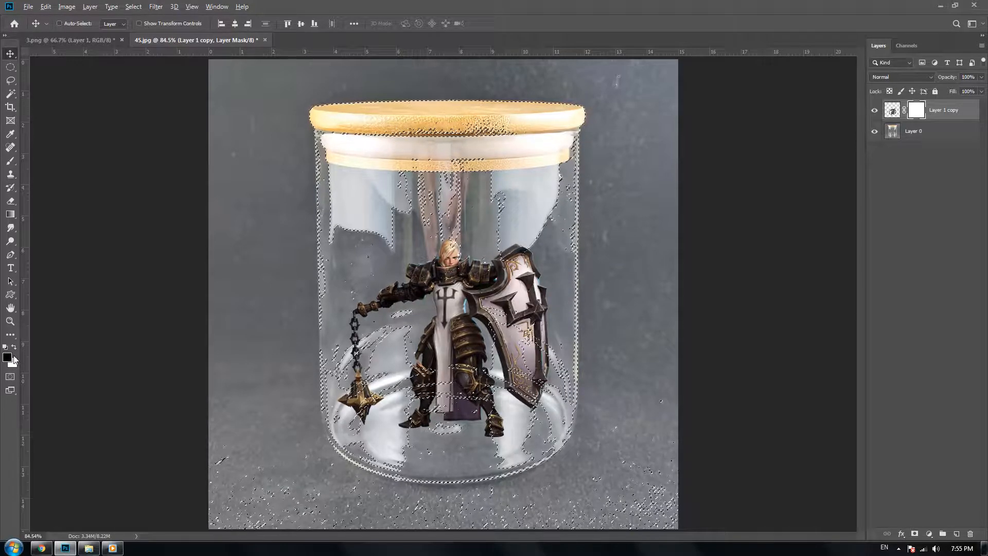
key("alt+BackSpace")
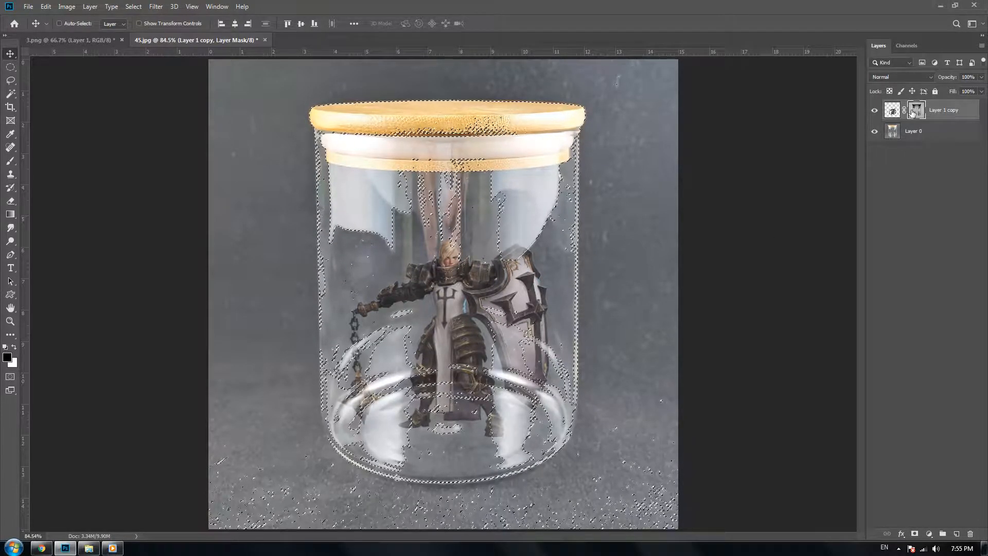
key("ctrl+z")
- Swap the foreground and background colours, fill the selected mask areas with the black background colour, and deselect
left_click(14, 348)
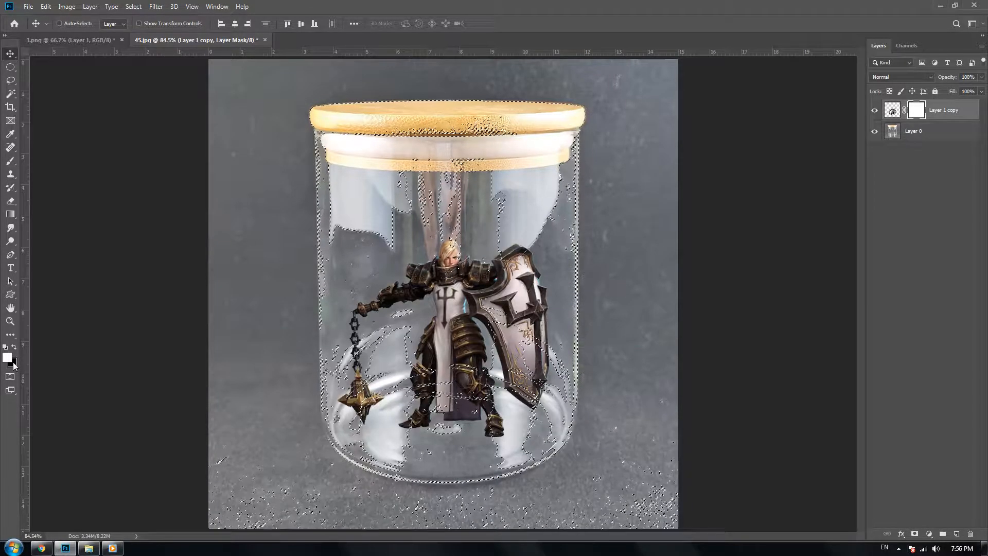
key("ctrl")
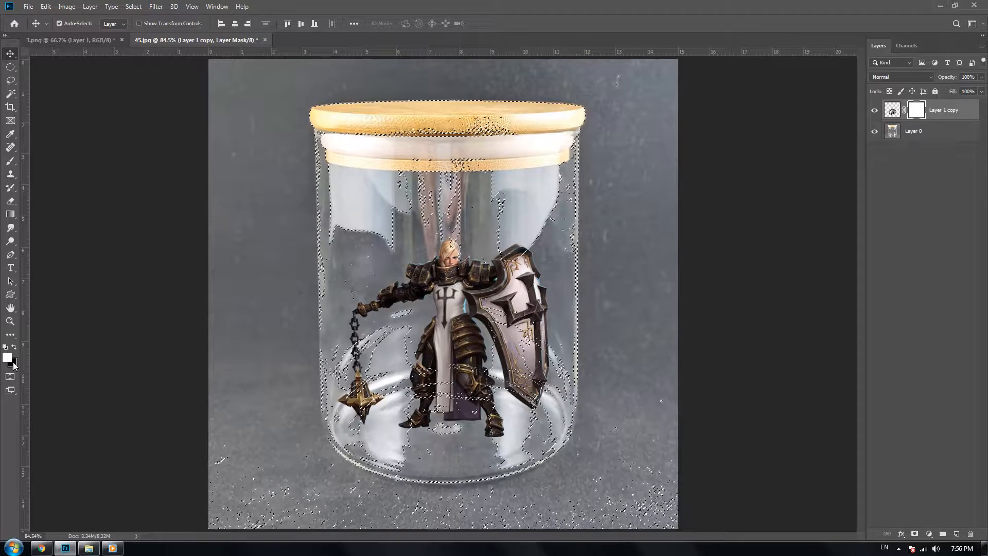
key("ctrl+BackSpace")
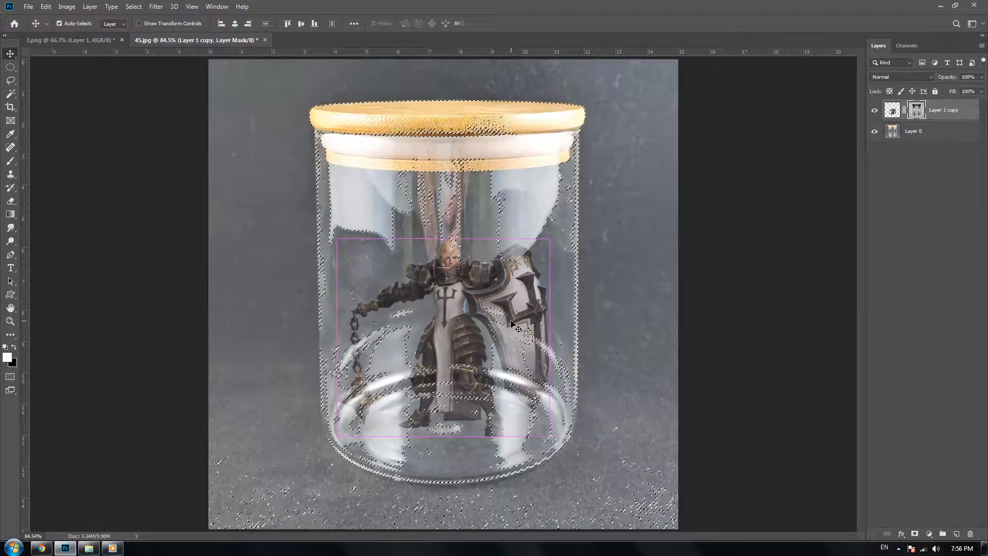
key("ctrl+d")
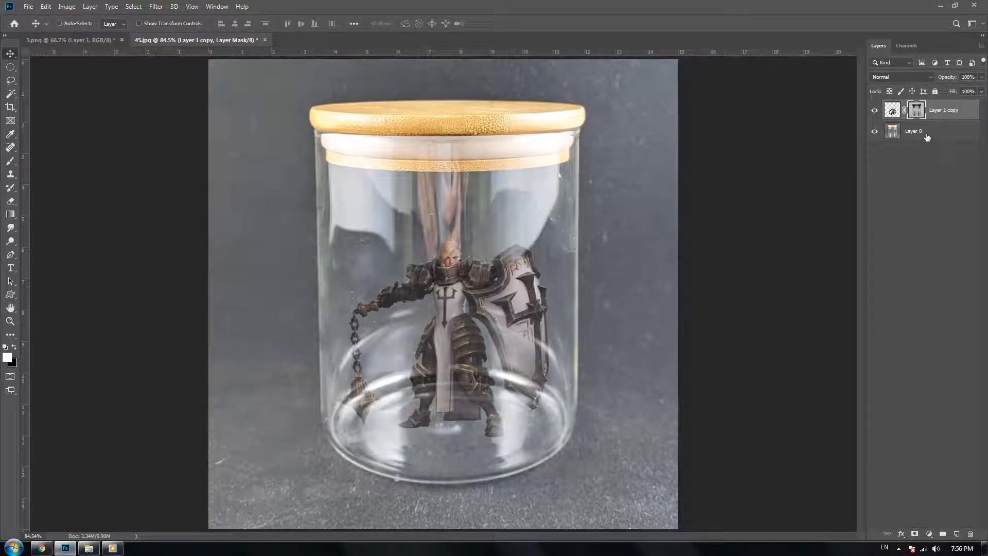
- Compare the knight with Layer 1 copy's mask disabled and enabled, and examine the mask on its own against the composite
left_click(919, 115, "shift")
left_click(919, 114, "shift")
left_click(916, 111, "alt")
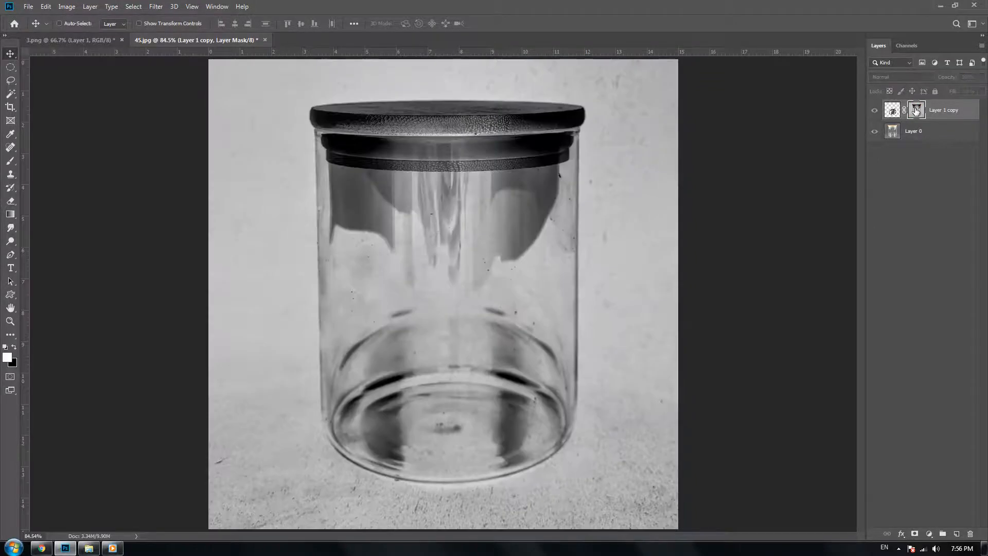
left_click(915, 110, "alt")
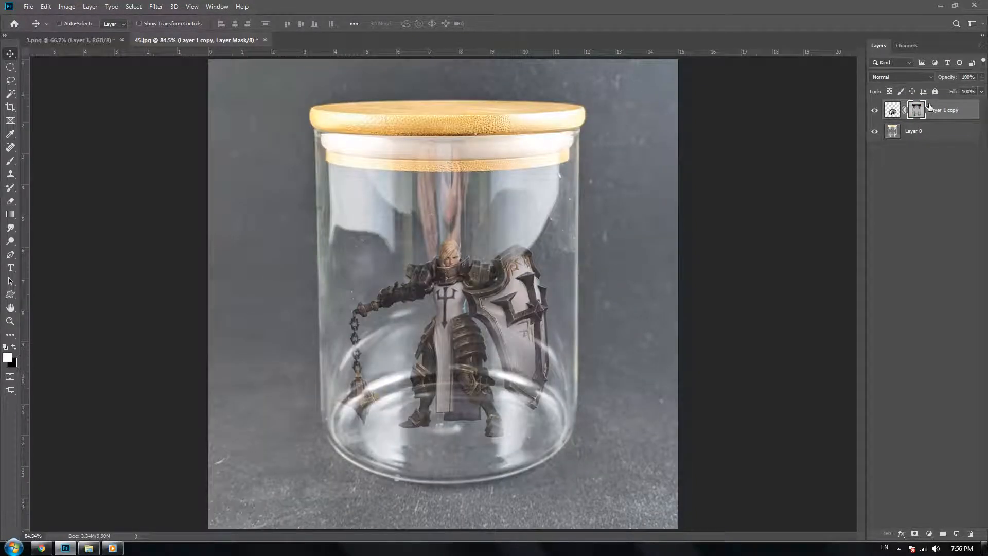
left_click(916, 109, "alt")
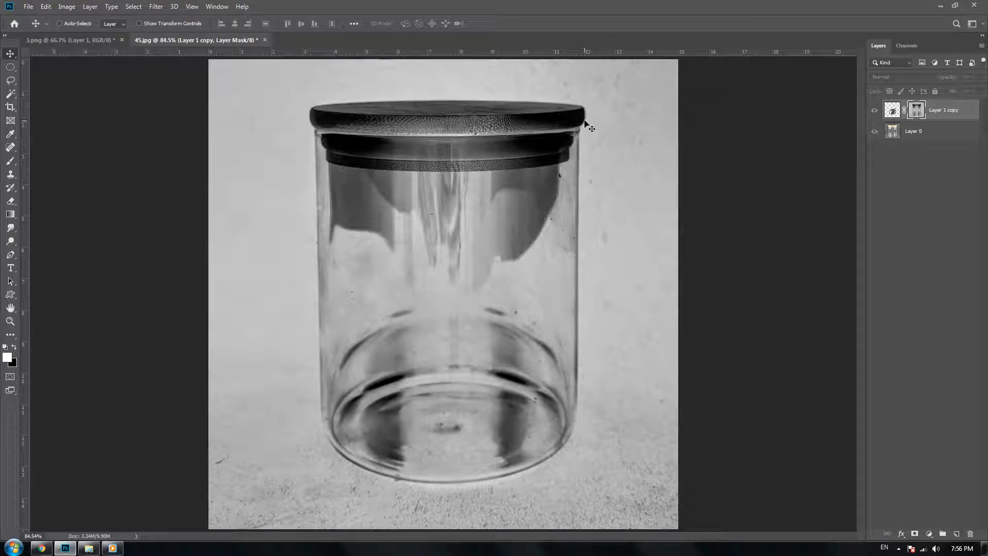
left_click(894, 111)
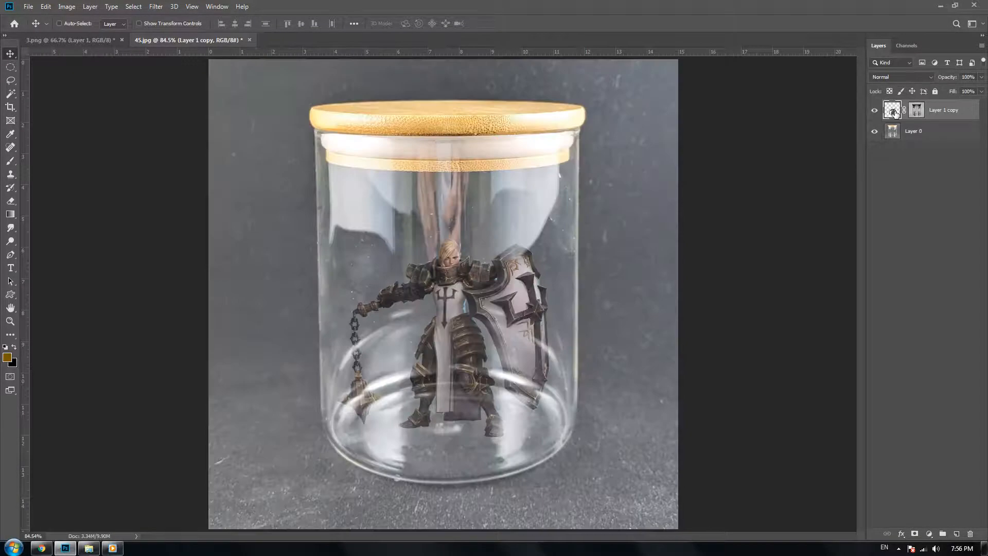
left_click(920, 110, "alt")
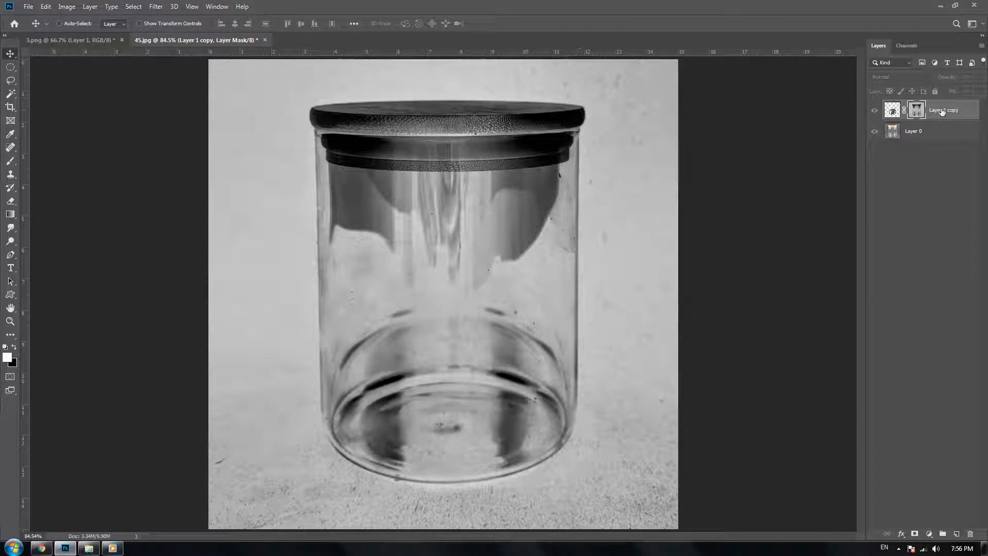
left_click(916, 110, "alt")
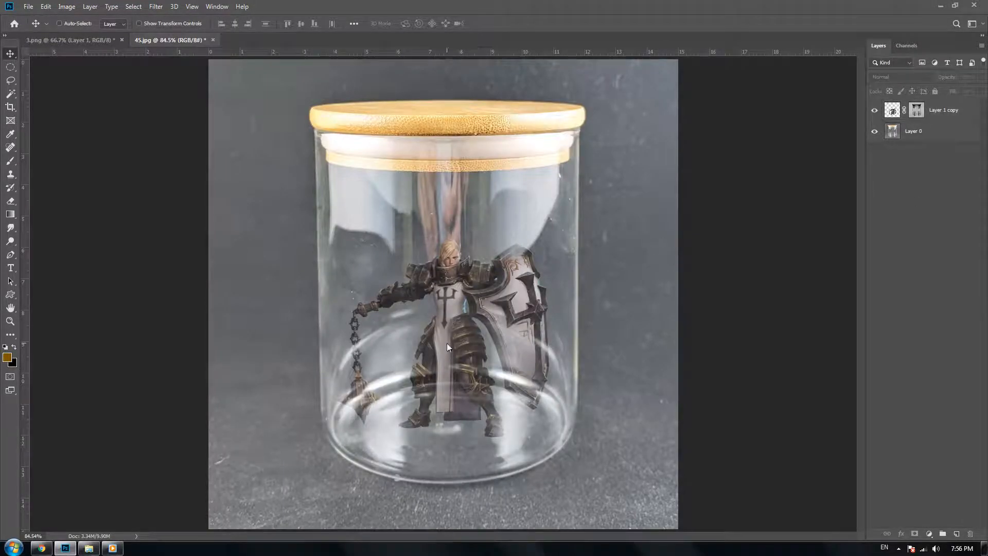
- Select Layer 1 copy and move the knight slightly down towards the jar's floor
left_click(471, 319)
left_click(487, 203)
left_click(944, 110)
left_click_drag(448, 288, 442, 310)
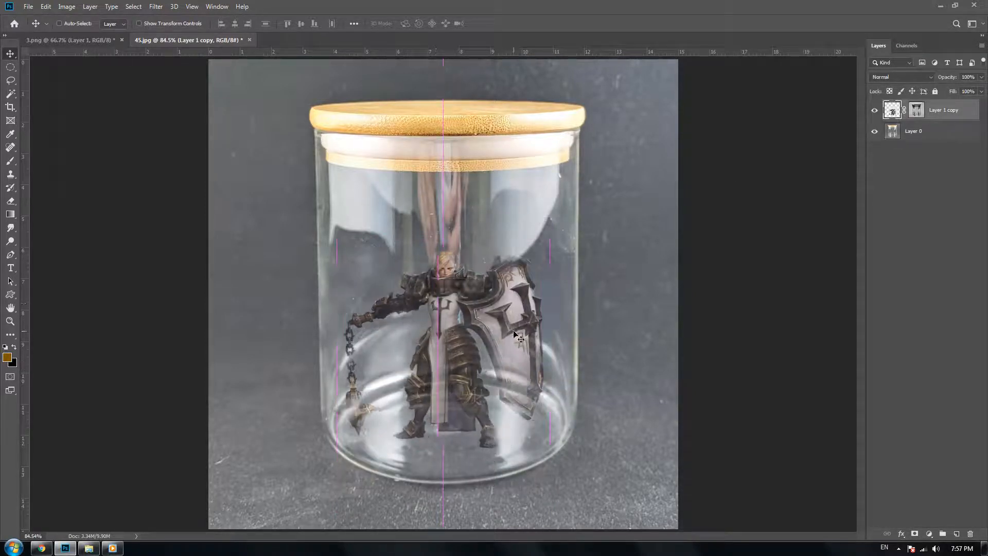
- Free-transform the knight to centre it horizontally in the jar and scale it down slightly, applying the transformation
key("ctrl+t")
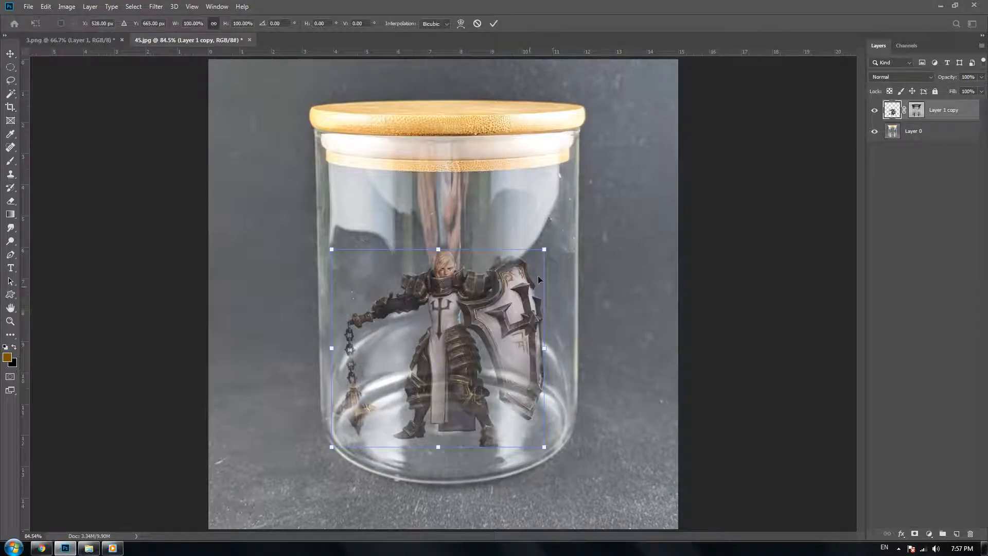
left_click_drag(463, 338, 468, 335)
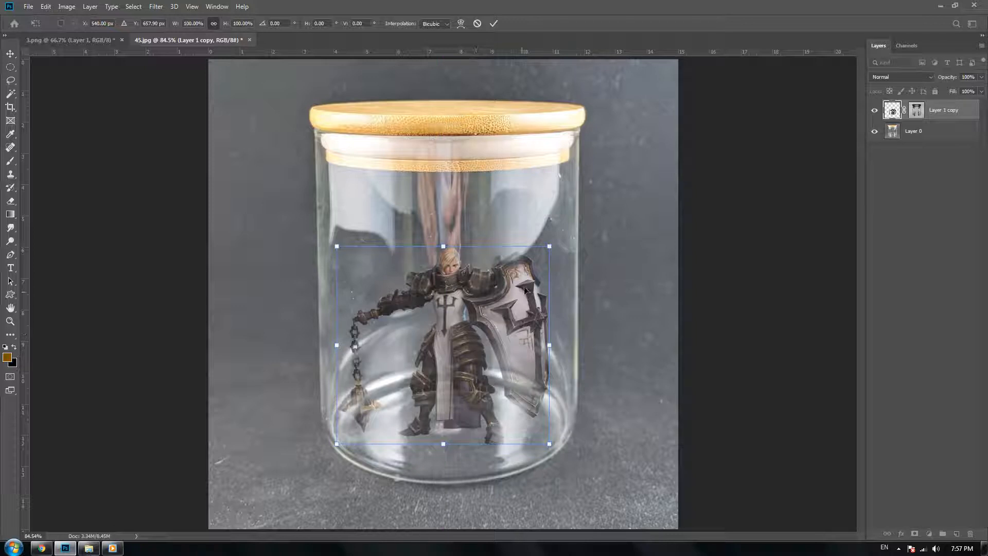
left_click_drag(554, 250, 561, 249)
mouse_move(336, 249)
left_mouse_down()
mouse_move(328, 249)
mouse_move(345, 244)
left_mouse_up()
left_click_drag(560, 251, 545, 247)
key("Return")
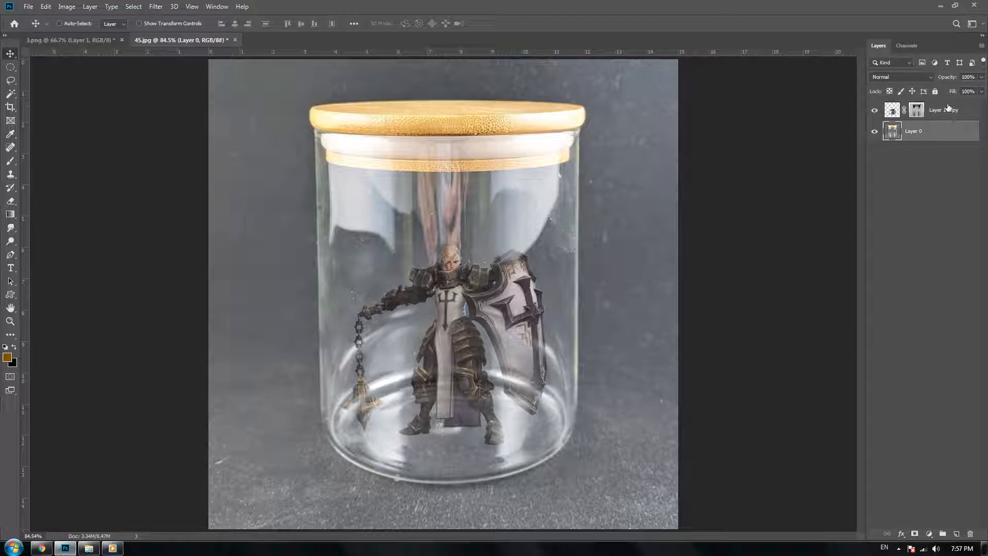
- Create a new empty layer above Layer 1 copy for painting around the knight's feet
left_click(957, 534)
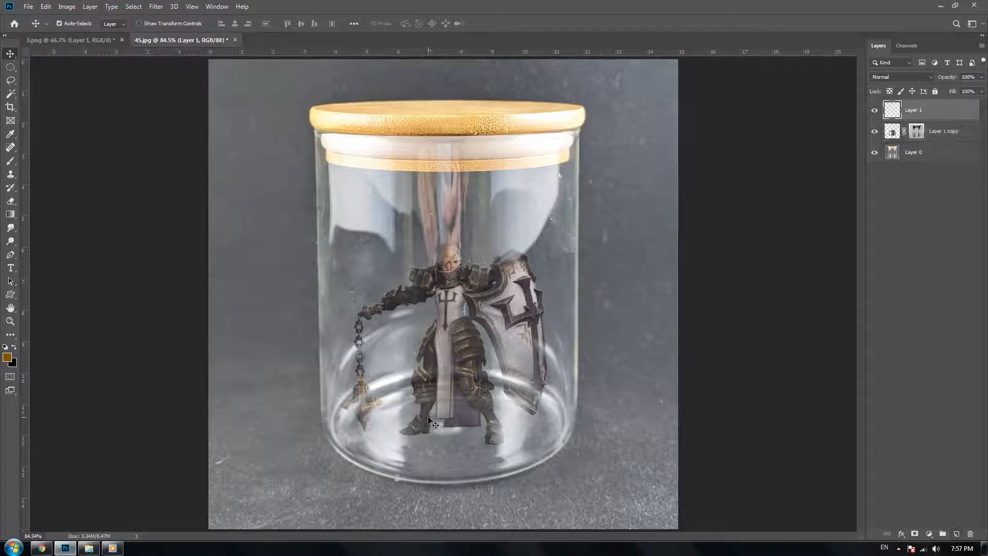
key("ctrl+plus")
key("ctrl+plus")
key("ctrl+plus")
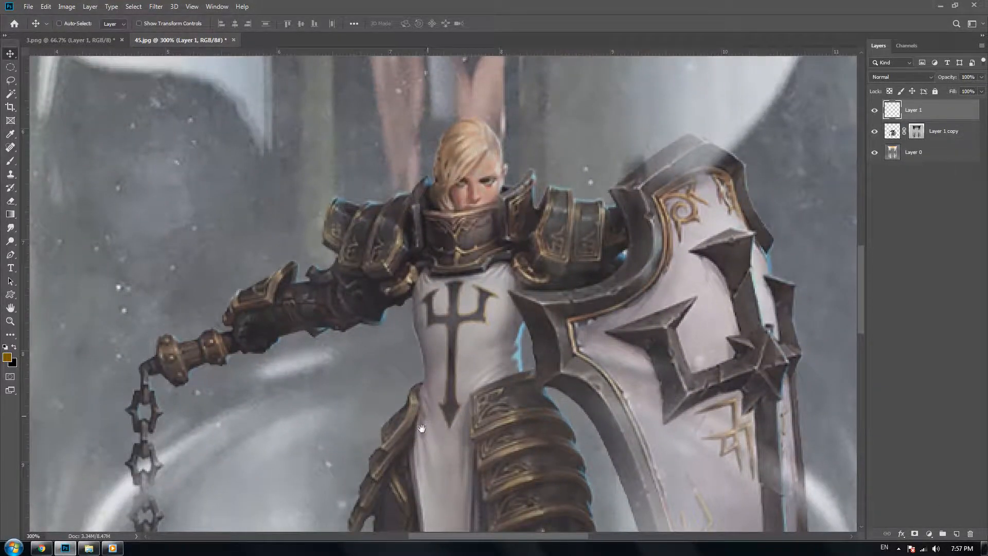
left_click_drag(428, 425, 424, 64)
left_click_drag(462, 340, 485, 419)
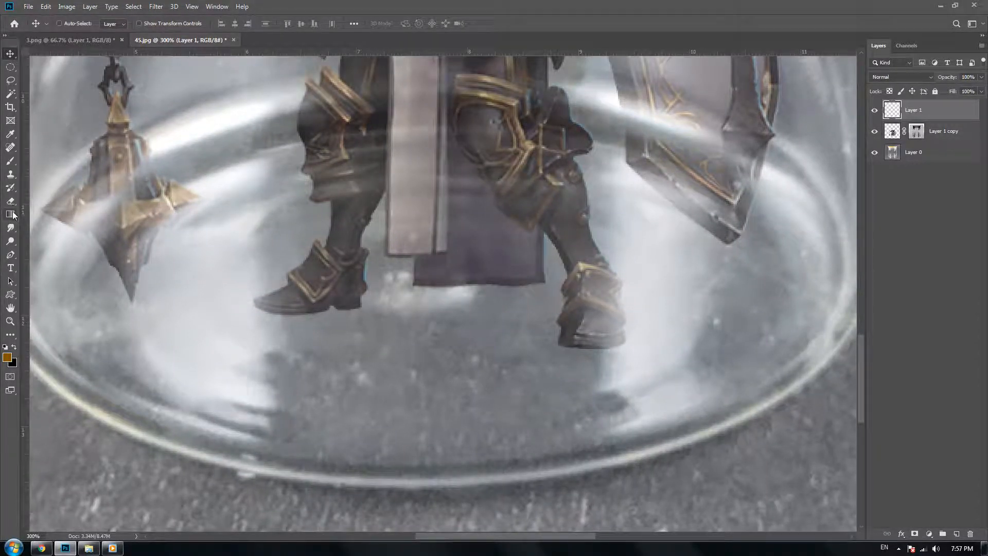
- Choose a soft round brush with 0% hardness and try a dab near the right boot, undoing it
key("b")
left_click(74, 23)
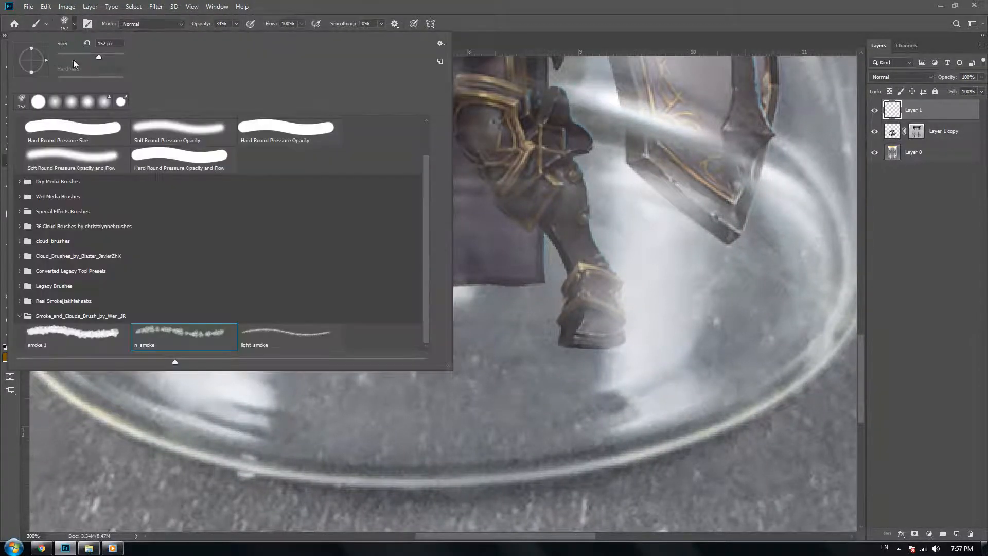
left_click(54, 101)
left_click_drag(57, 80, 44, 79)
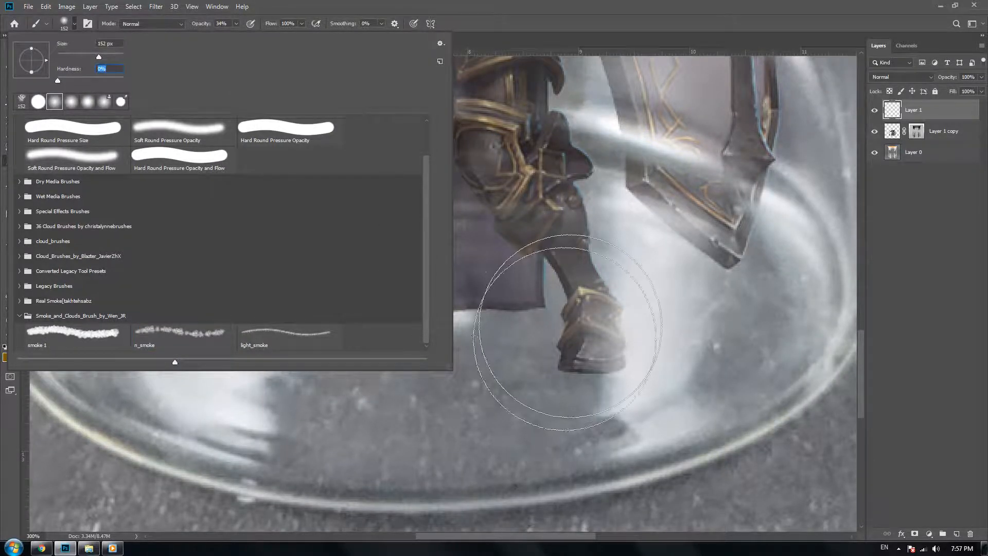
left_click(602, 380)
key("ctrl+z")
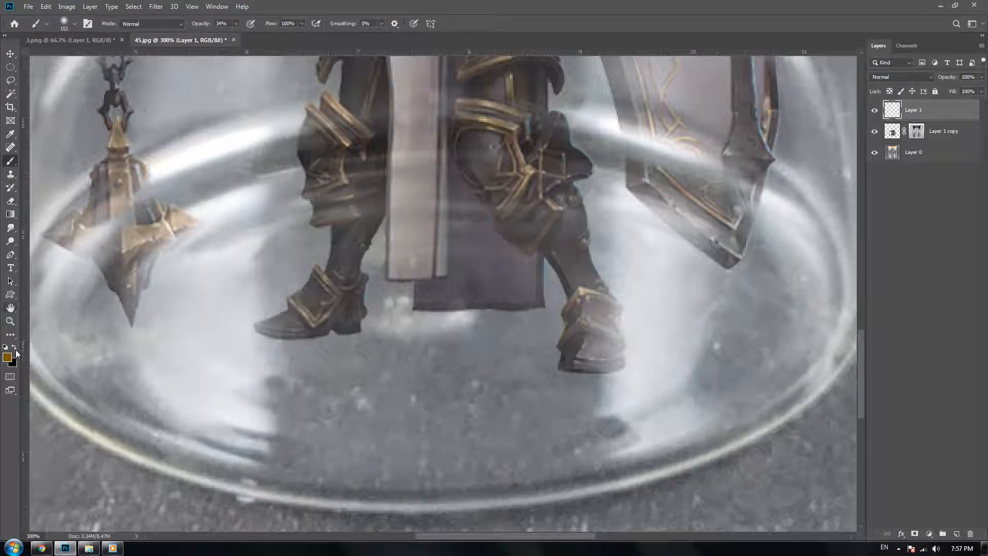
- Try changing the background colour to bright red
left_click(12, 362)
left_click(471, 189)
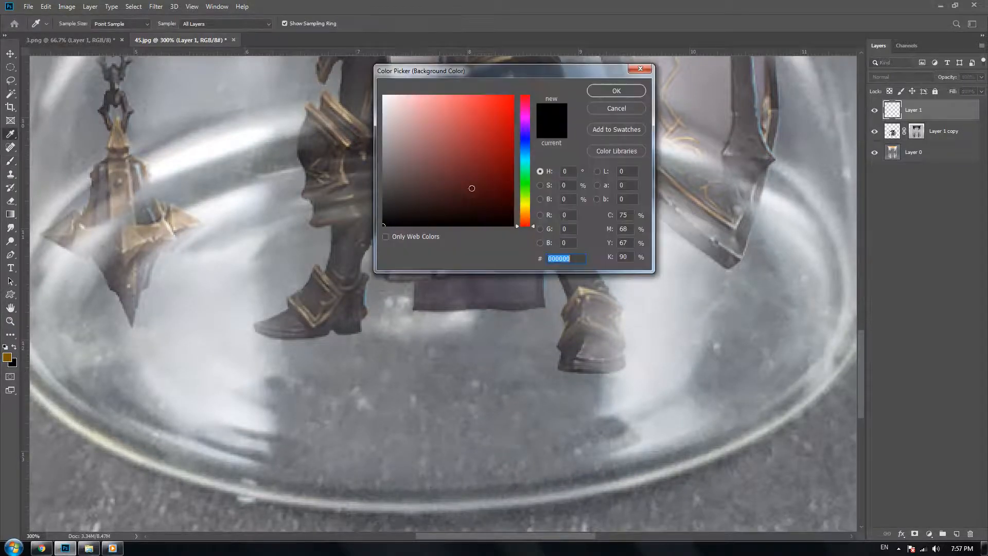
left_click(623, 93)
left_click(13, 362)
left_click(509, 99)
left_click(623, 93)
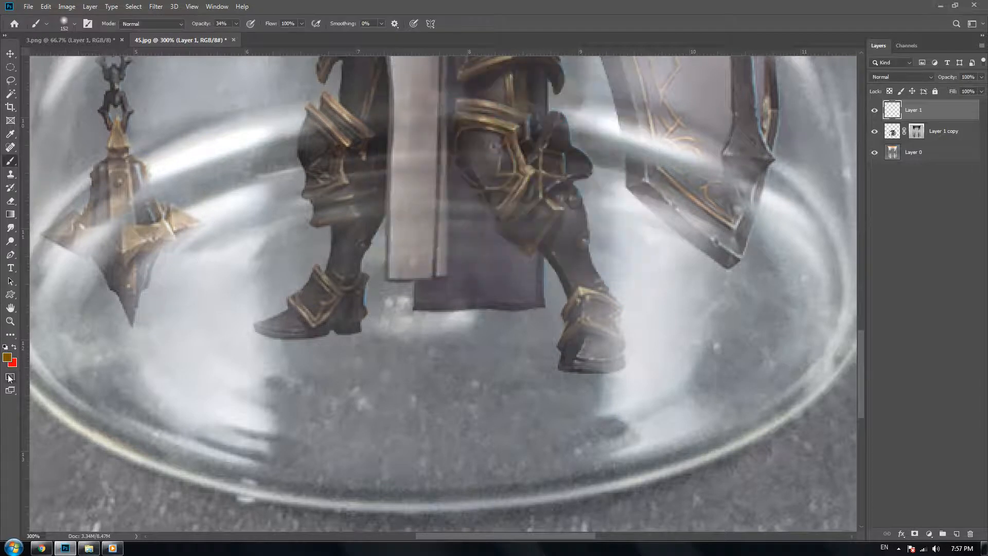
- Reset the colours to default black foreground and white background, and leave the accidentally started Crop tool
key("d")
key("c")
key("ctrl+z")
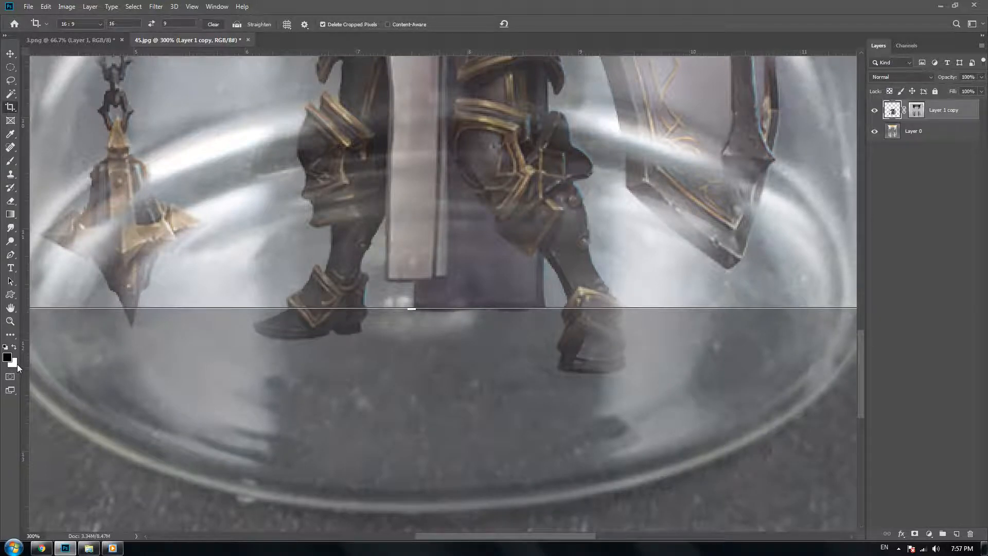
key("Escape")
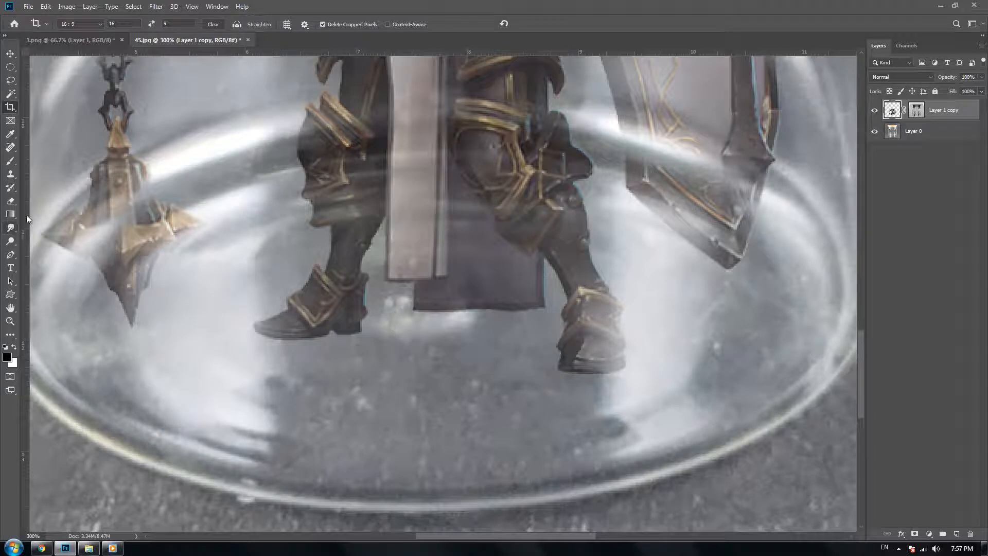
- Reduce the brush size to 15 px and test a black stroke under the left boot, undoing it
key("b")
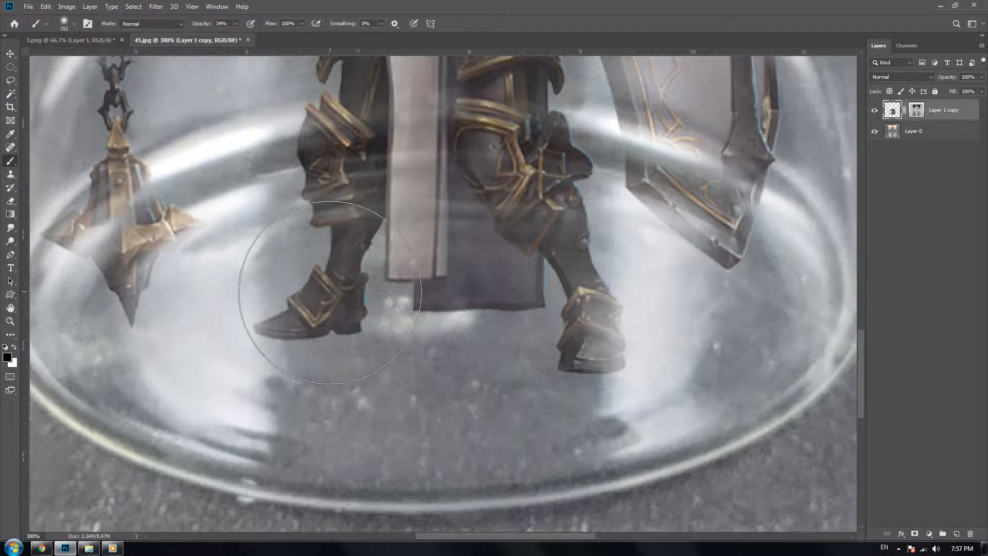
key("bracketleft")
key("bracketleft")
key("bracketleft")
key("bracketleft")
key("bracketleft")
key("bracketleft")
key("bracketleft")
key("bracketleft")
key("bracketleft")
key("bracketleft")
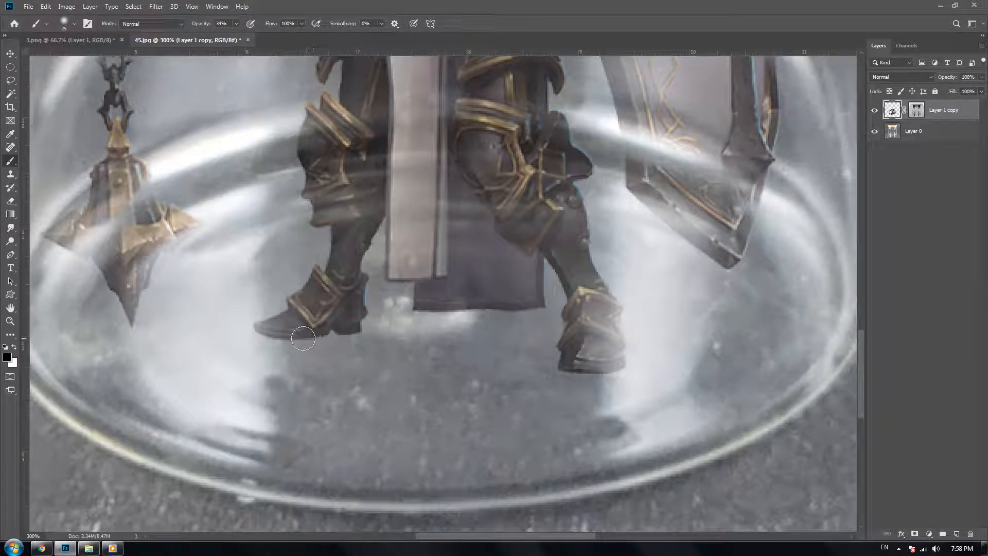
key("bracketleft")
key("bracketleft")
mouse_move(265, 338)
left_mouse_down()
mouse_move(289, 346)
mouse_move(334, 338)
left_mouse_up()
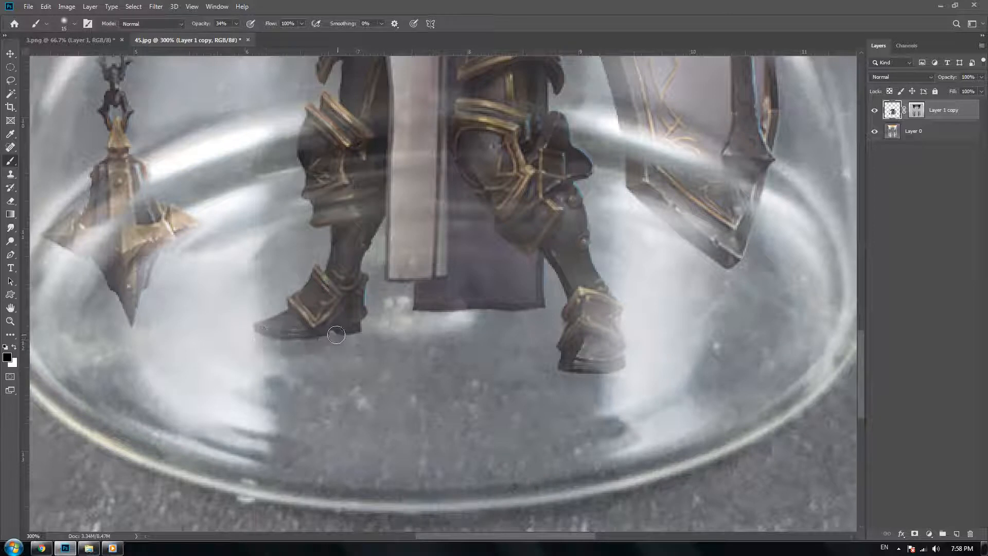
key("ctrl+z")
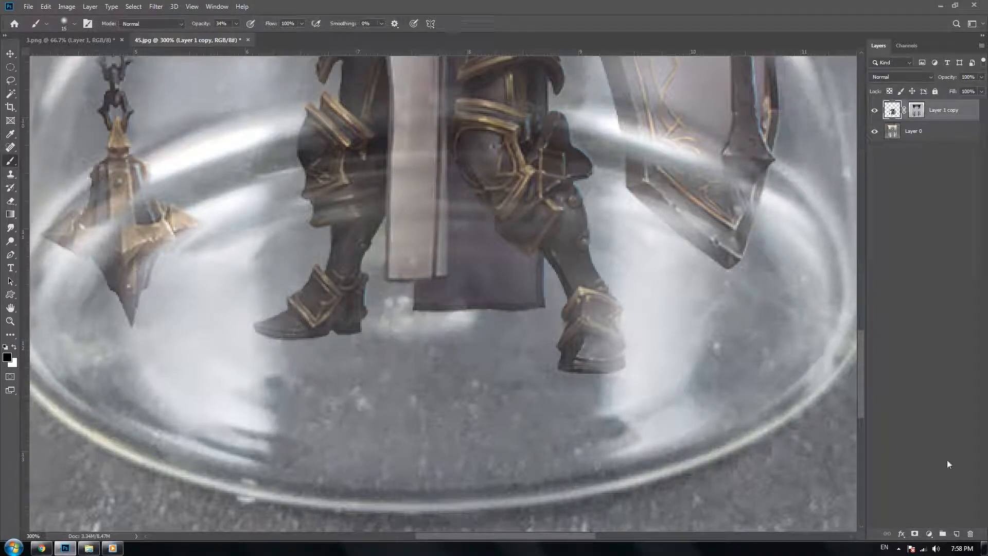
- Add a new empty layer directly beneath Layer 1 copy and set the brush opacity to 46%
left_click(957, 535)
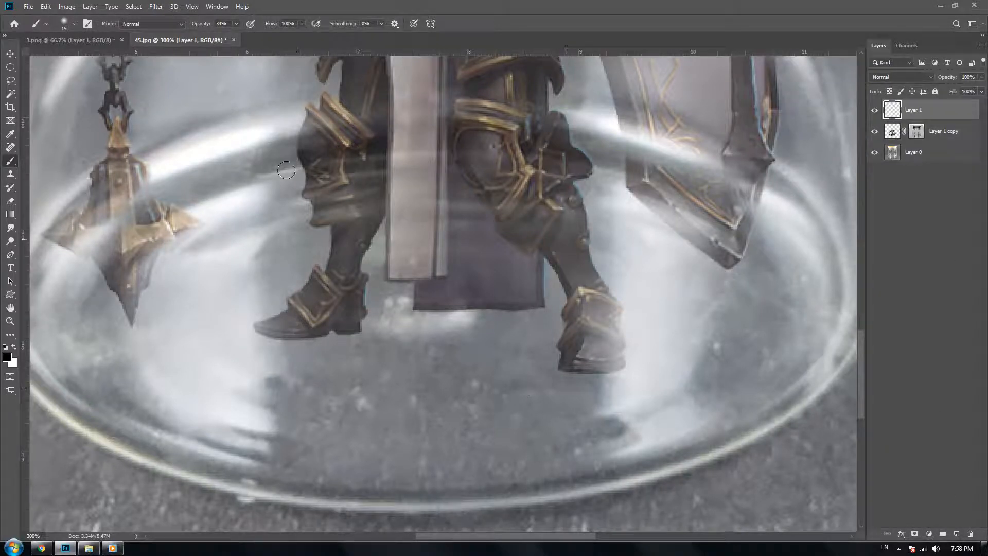
left_click_drag(205, 25, 212, 26)
left_click_drag(343, 320, 349, 327)
key("ctrl+z")
left_click_drag(922, 108, 921, 142)
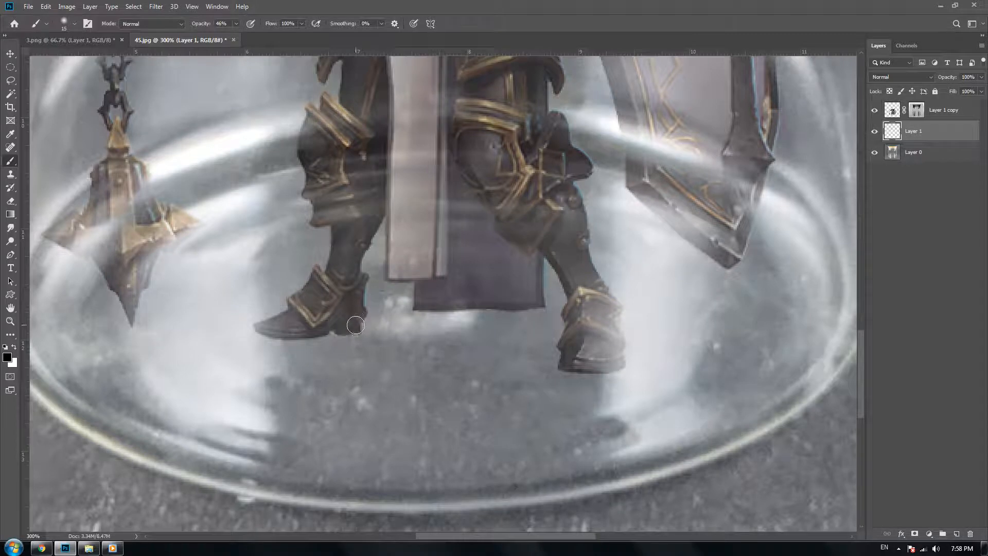
- Test a shadow stroke under the left boot's heel, undo it, and lower the brush opacity to 26%
left_click_drag(358, 330, 344, 327)
key("ctrl+z")
left_click_drag(204, 24, 189, 24)
- Load the knight's outline from Layer 1 copy as a selection and try a brush stroke at the left heel, undoing it
left_click(892, 109, "ctrl")
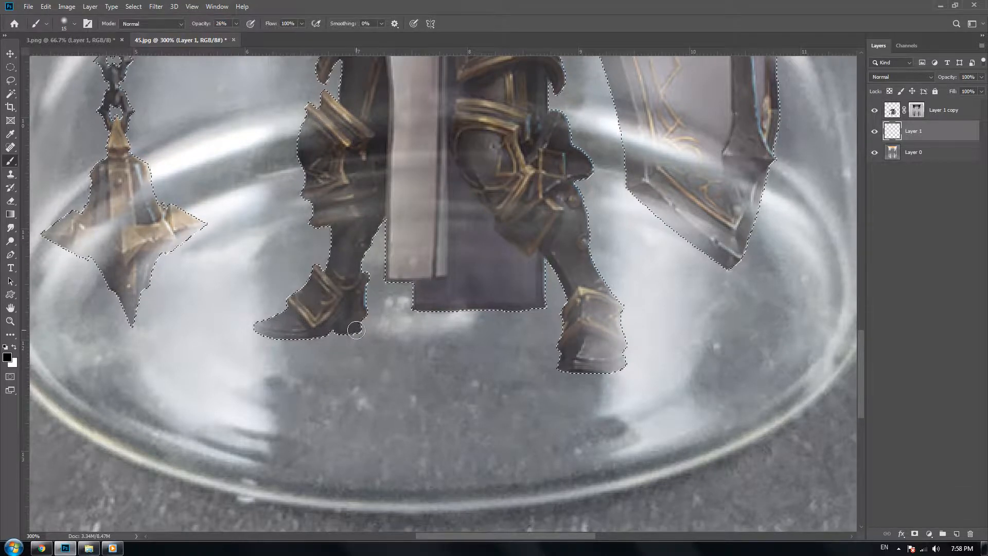
left_click_drag(358, 330, 353, 333)
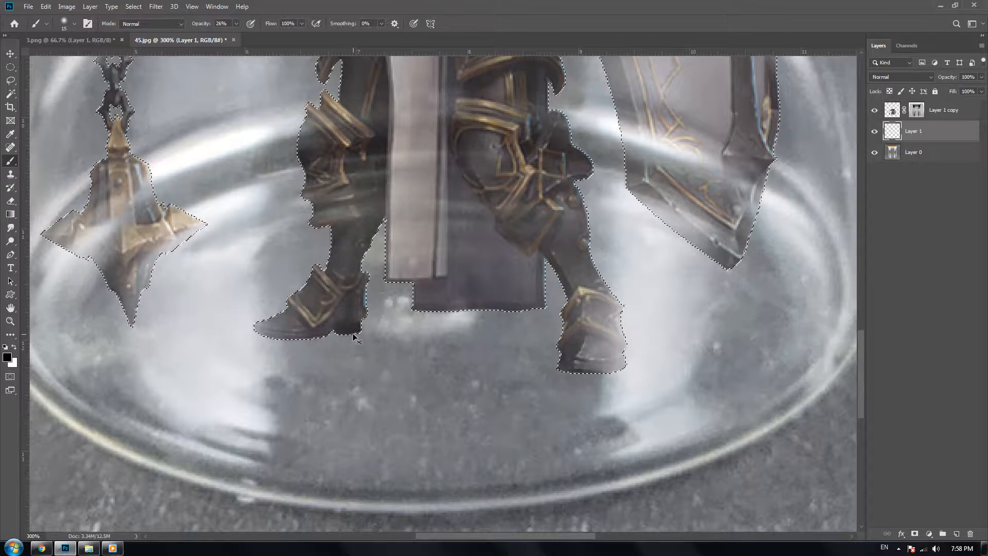
key("ctrl+z")
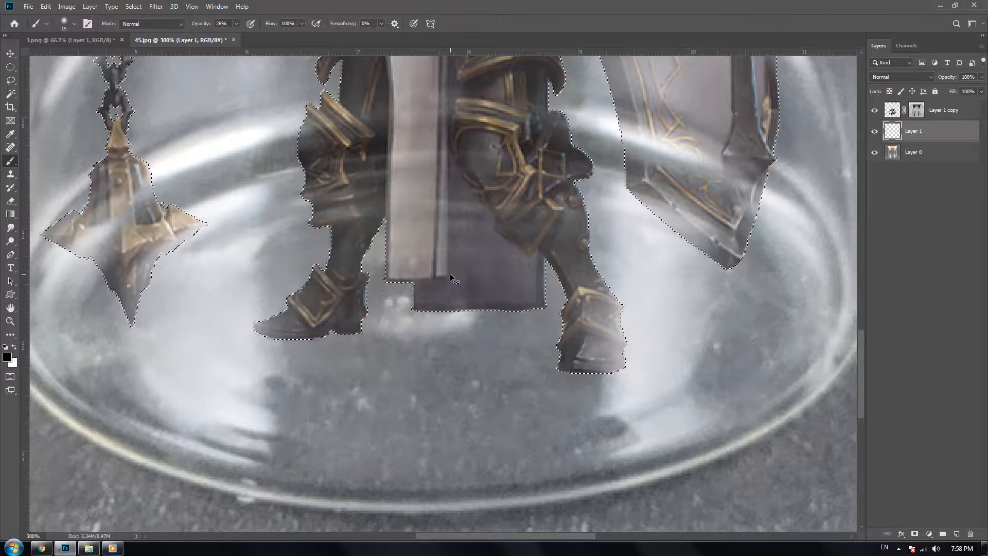
- Invert the selection to cover everything outside the knight and test a black brush stroke across the canvas, undoing it
key("ctrl+minus")
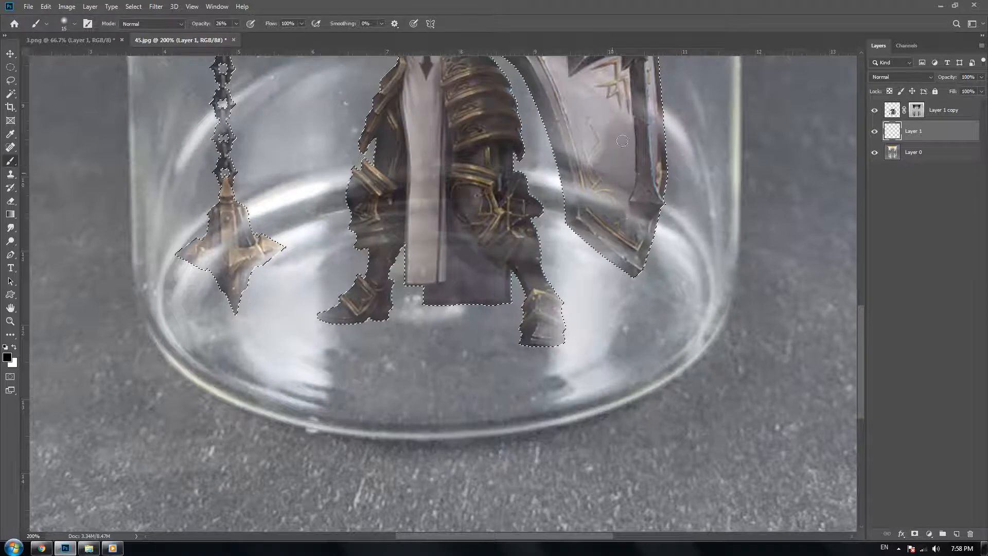
key("ctrl+z")
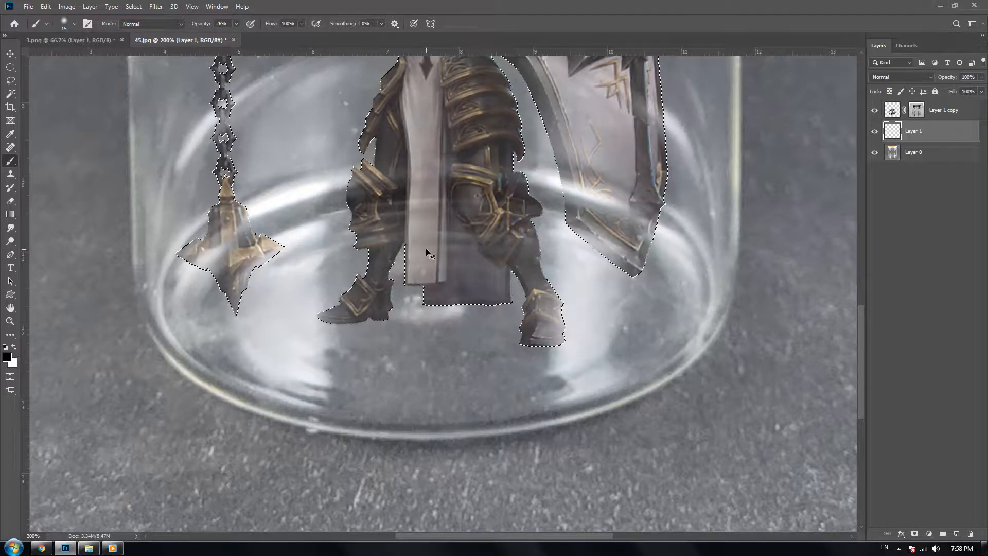
key("ctrl+0")
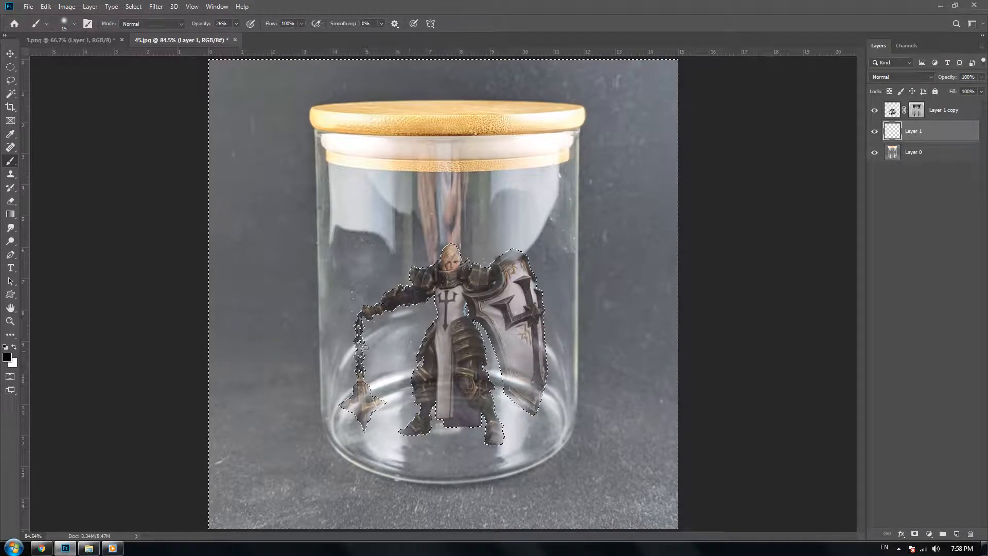
mouse_move(355, 295)
left_mouse_down()
mouse_move(515, 168)
mouse_move(672, 312)
left_mouse_up()
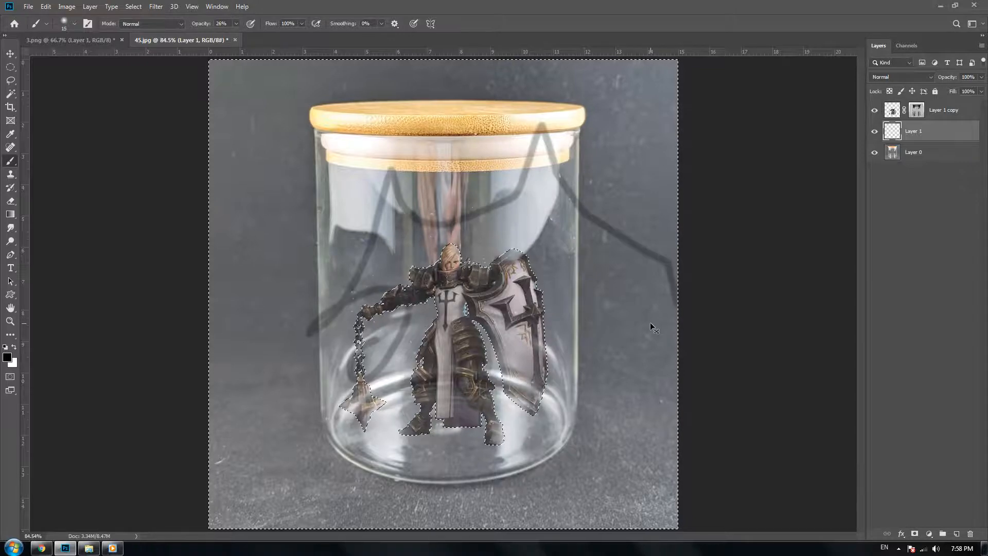
key("ctrl+z")
- Paint a soft black shadow along the sole of the left boot at 26% brush opacity
key("ctrl+plus")
key("ctrl+plus")
key("ctrl+plus")
key("ctrl+plus")
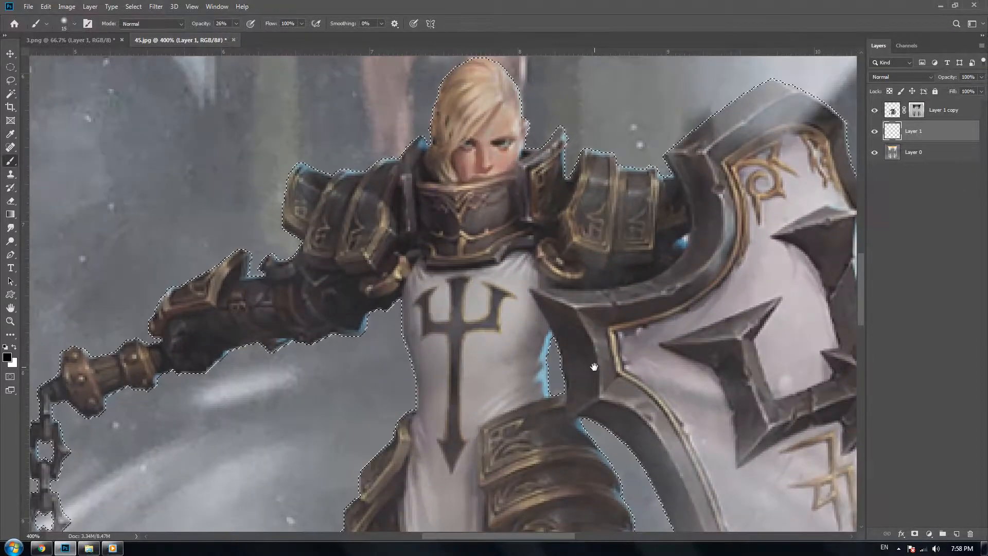
left_click_drag(594, 367, 559, 98)
mouse_move(412, 479)
left_mouse_down()
mouse_move(459, 344)
mouse_move(490, 295)
left_mouse_up()
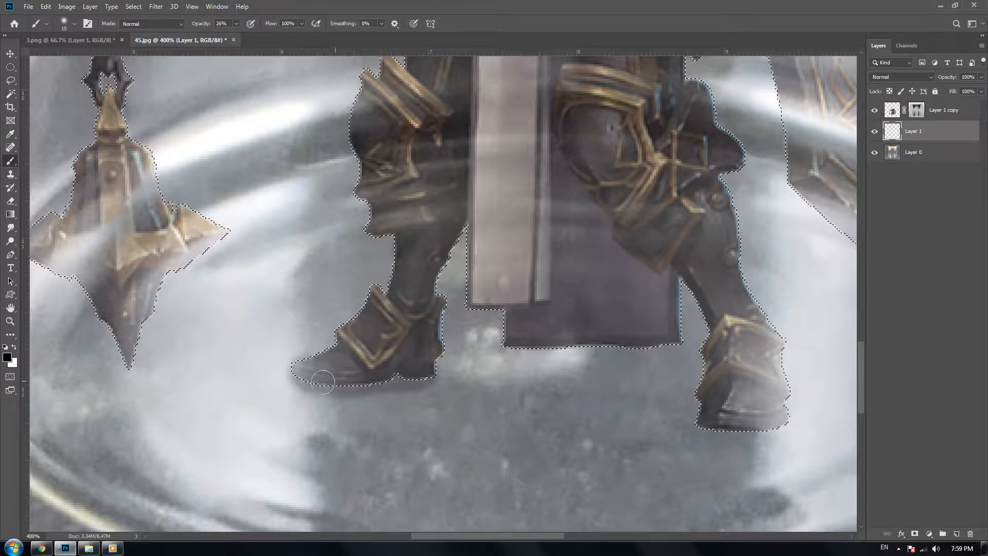
- Try a 29 px brush with 0% hardness on the shadow at the left boot's heel, undoing the stroke
left_click(75, 24)
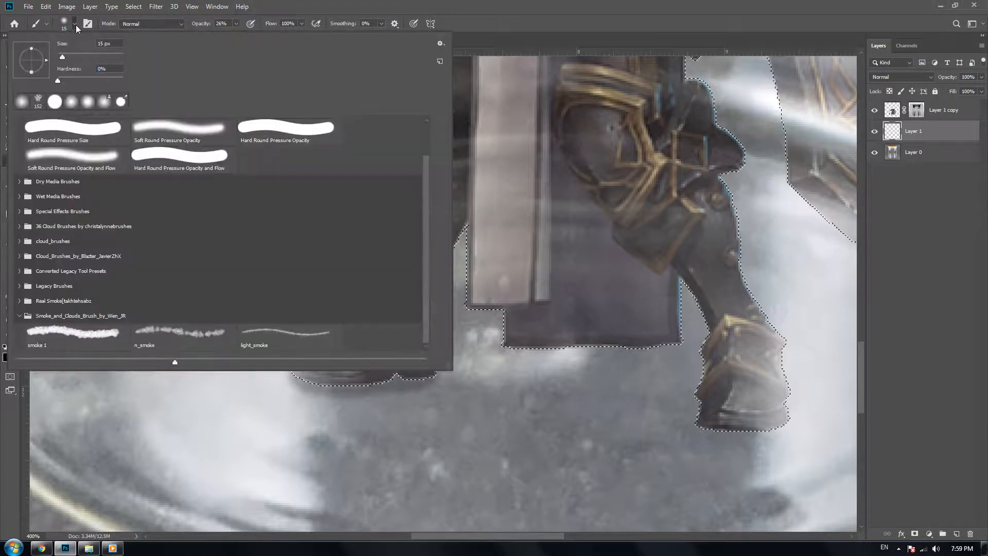
left_click(64, 55)
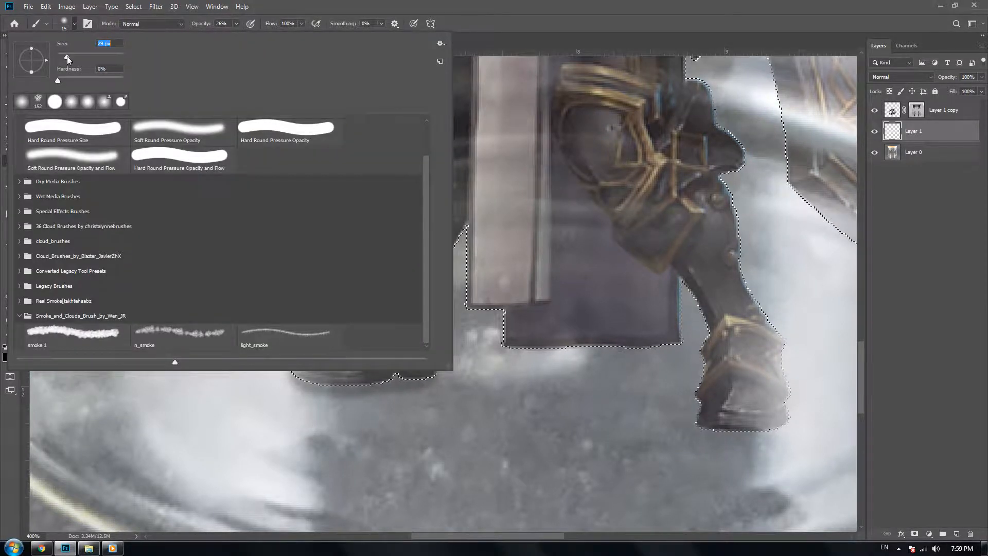
left_click(249, 119)
left_click_drag(108, 78, 51, 75)
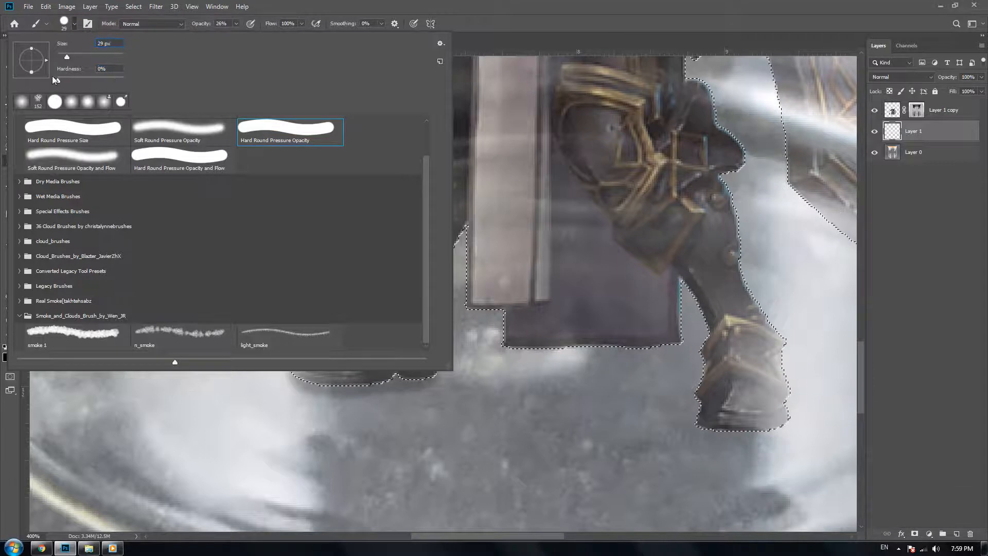
left_click(470, 325)
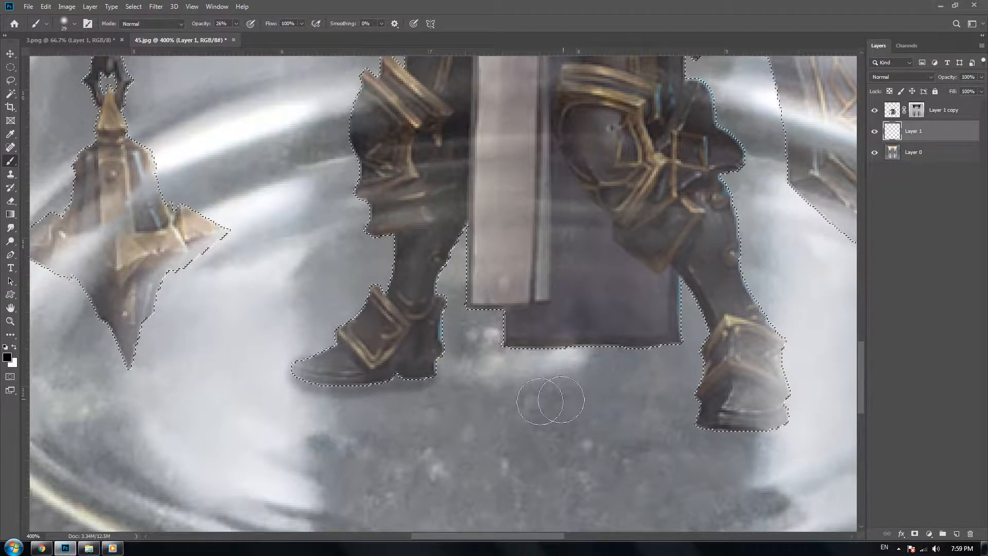
mouse_move(418, 370)
left_mouse_down()
mouse_move(377, 371)
mouse_move(419, 370)
left_mouse_up()
key("ctrl+z")
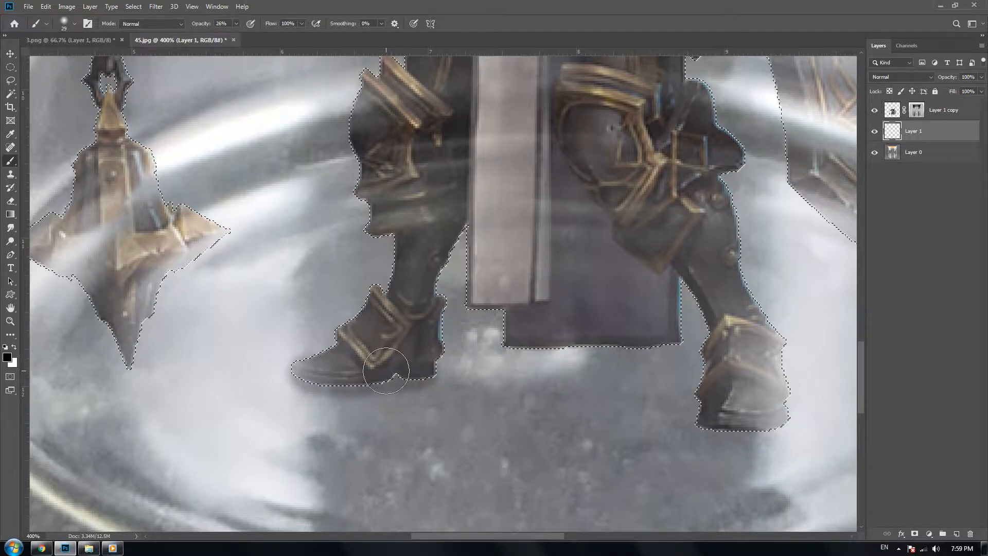
- Paint soft shadows beneath both boots with a 15 px brush, touching up around the right boot in white, and clear the selection
key("bracketleft")
key("bracketleft")
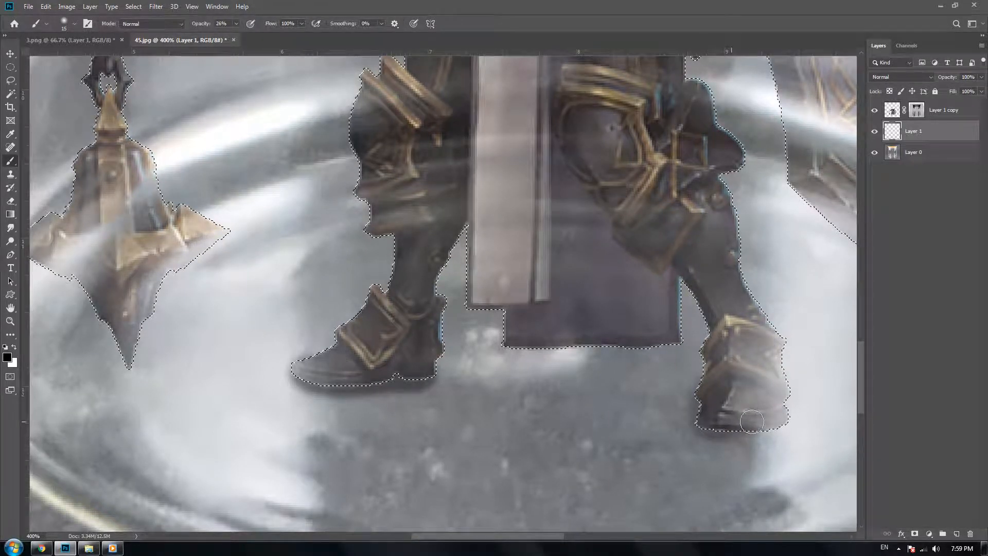
left_click_drag(775, 404, 777, 385)
key("x")
mouse_move(795, 364)
left_mouse_down()
mouse_move(796, 402)
mouse_move(792, 372)
mouse_move(757, 434)
mouse_move(771, 428)
mouse_move(715, 417)
mouse_move(711, 375)
mouse_move(701, 415)
left_mouse_up()
key("x")
key("ctrl+0")
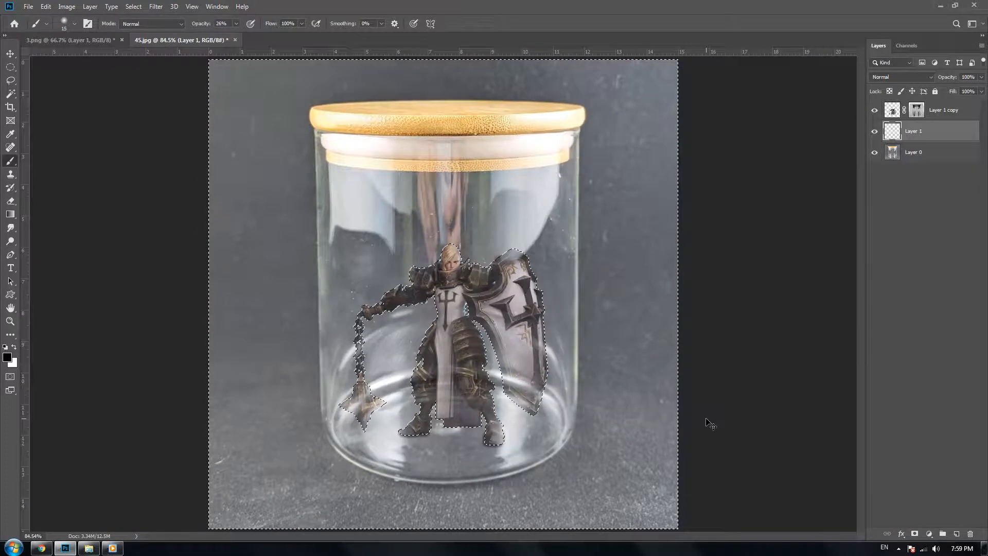
key("ctrl+d")
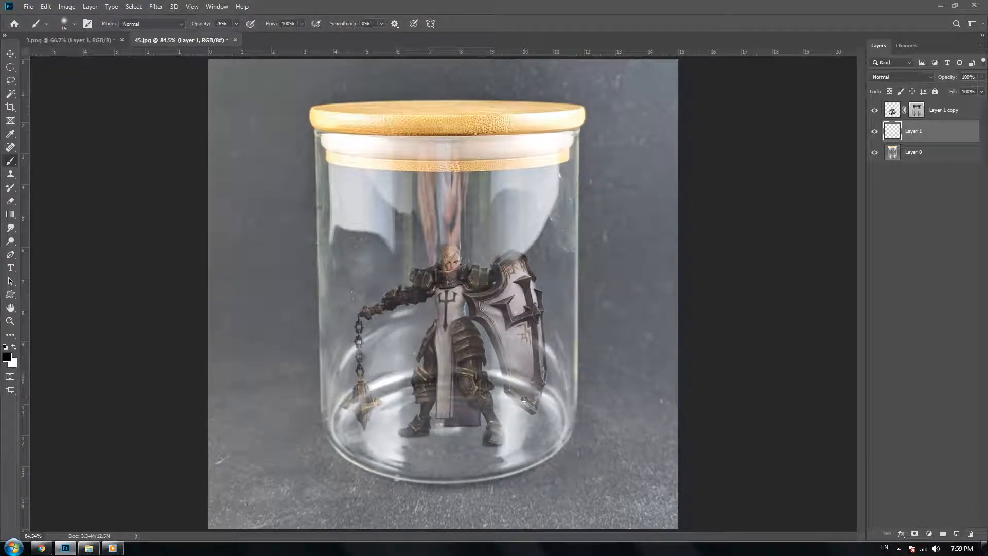
- Group Layer 1 copy with the shadow layer and name the group "model"
key("v")
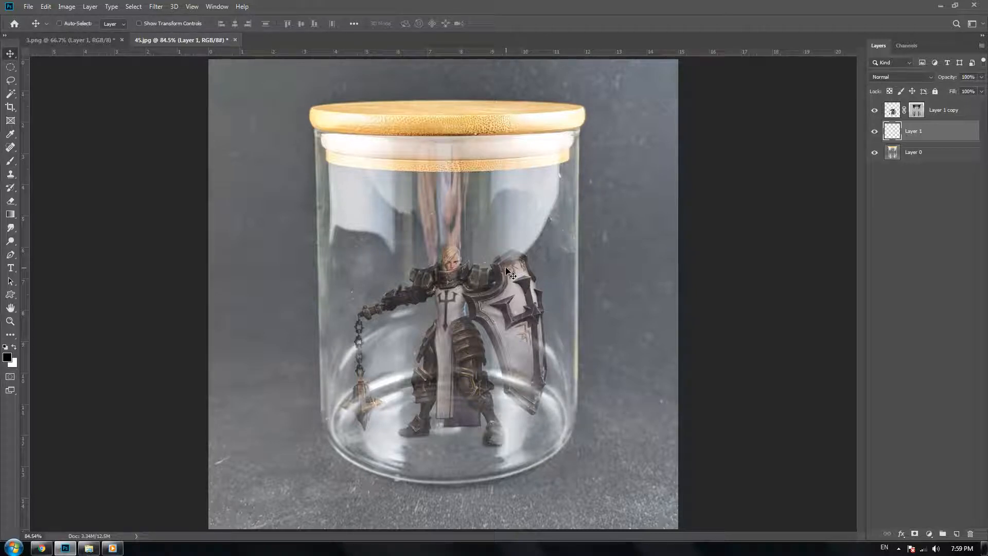
left_click_drag(447, 308, 449, 309)
left_click(951, 120, "shift")
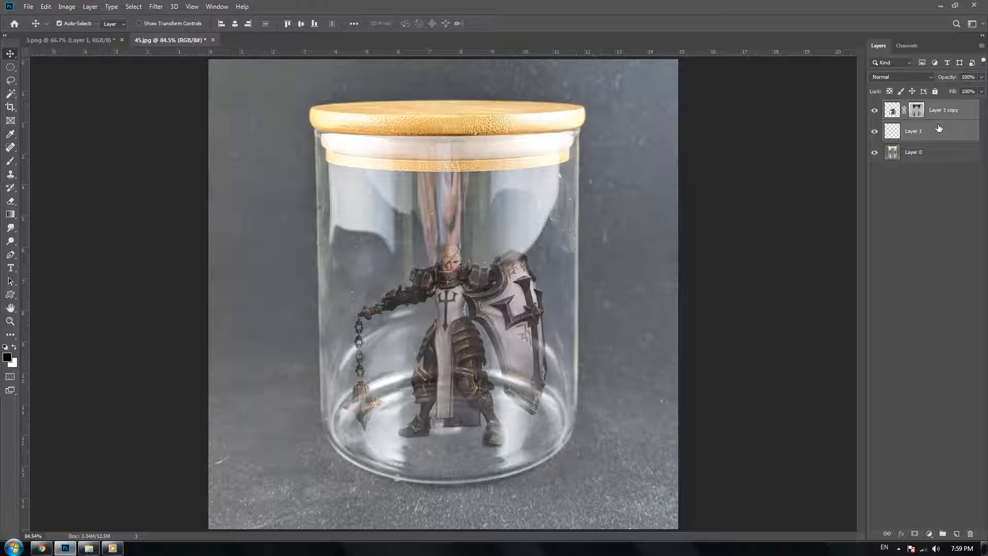
key("ctrl+g")
double_click(911, 105)
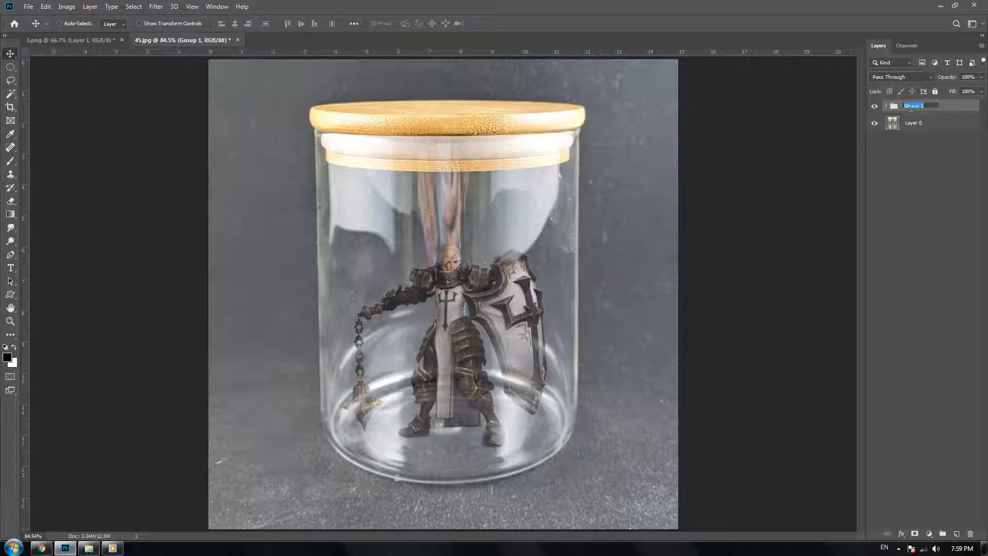
type("model")
key("Return")
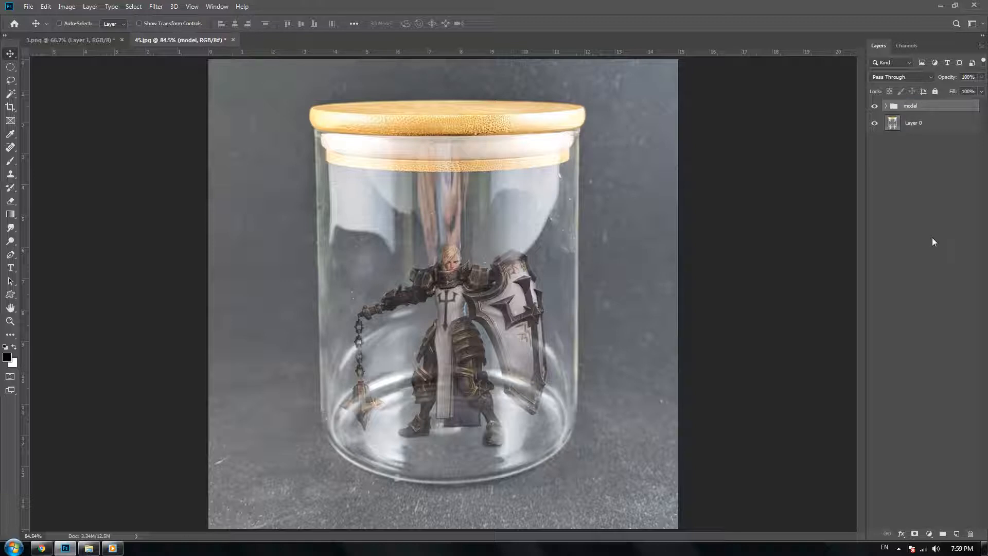